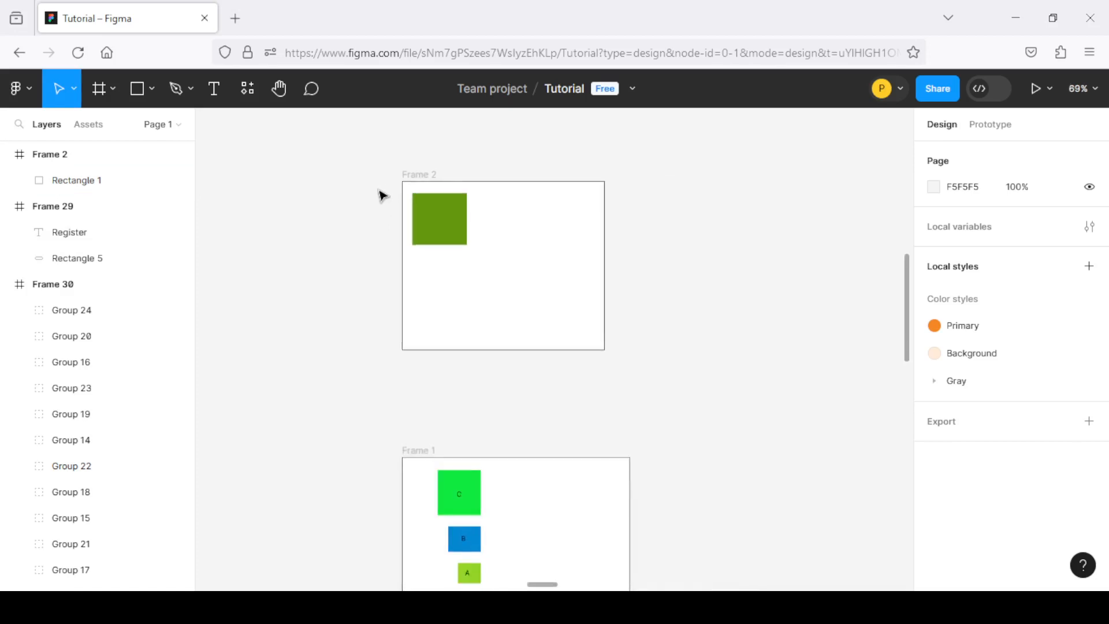
Look over the practice frames on the page, from Frame 2 down to Frame 30
scroll(462, 171, up, 5)
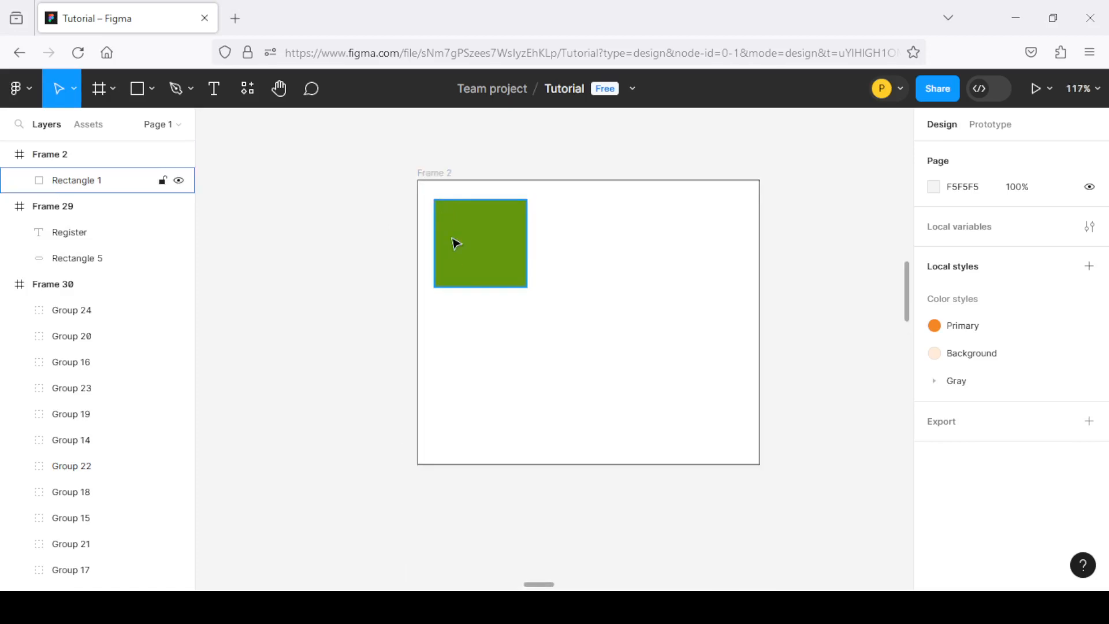
scroll(462, 237, down, 5)
scroll(470, 235, down, 3)
scroll(465, 238, down, 2)
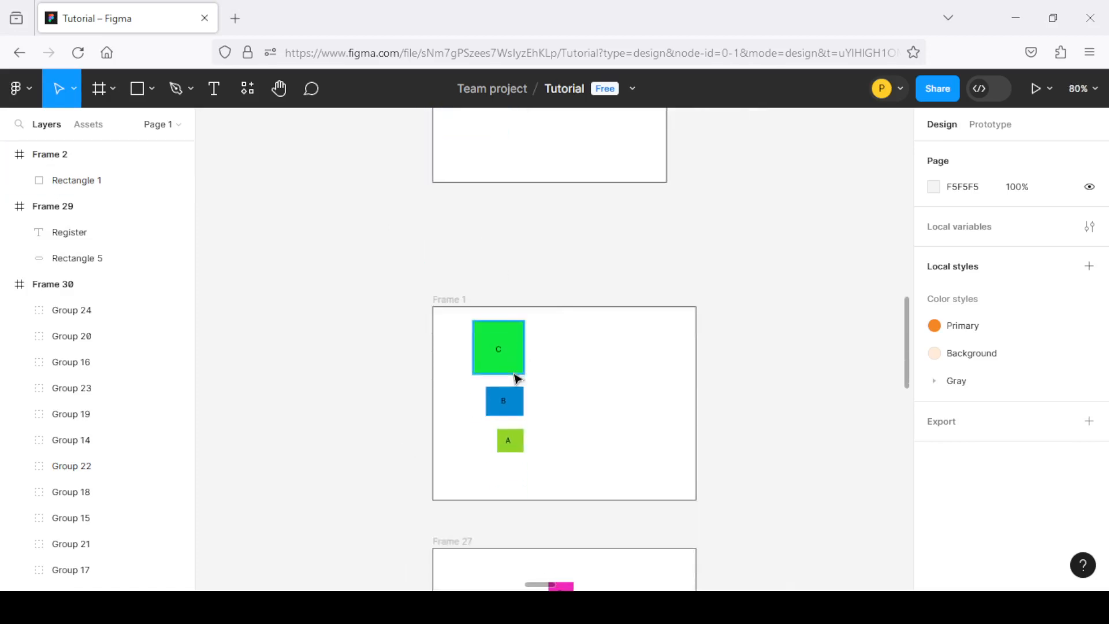
scroll(515, 375, up, 3)
scroll(342, 260, down, 1)
scroll(421, 248, down, 3)
scroll(478, 286, up, 4)
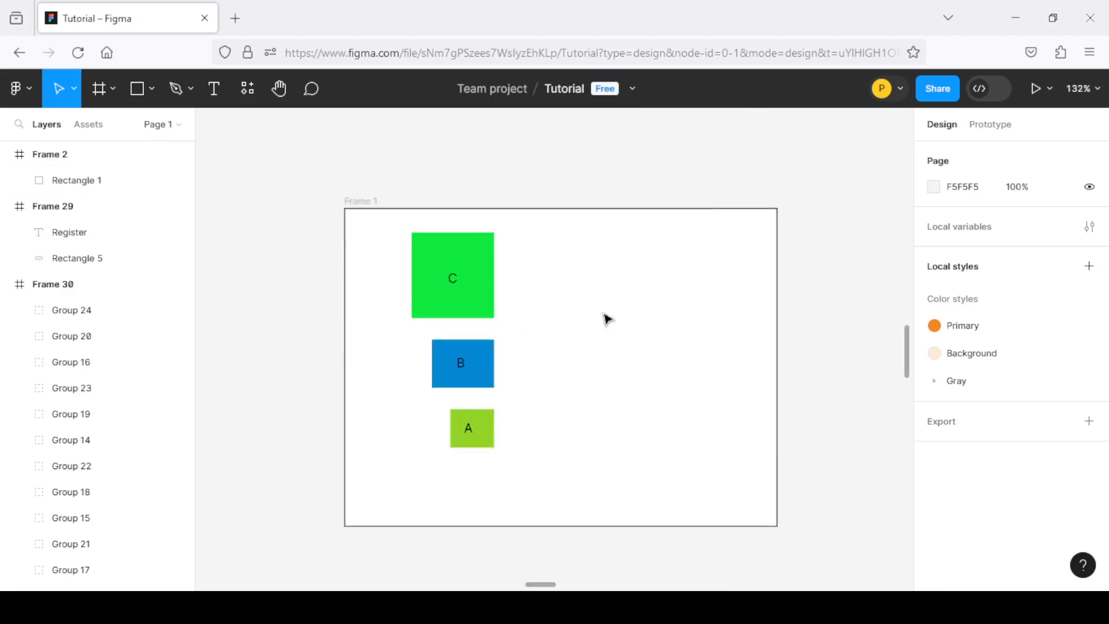
scroll(439, 306, down, 1)
scroll(485, 280, down, 4)
scroll(505, 299, up, 1)
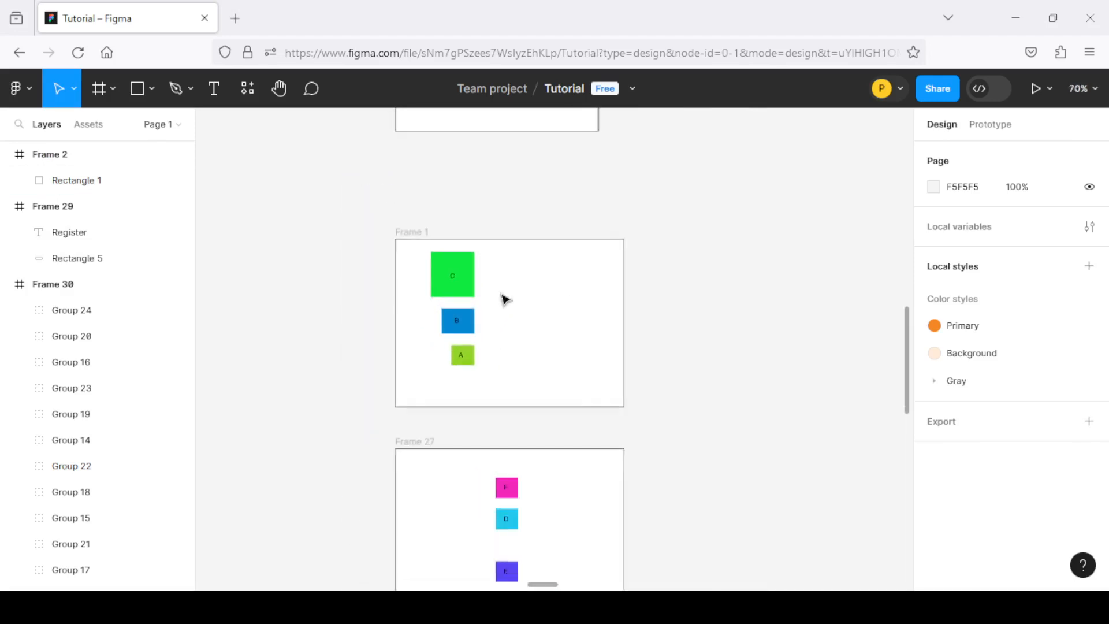
scroll(470, 364, down, 7)
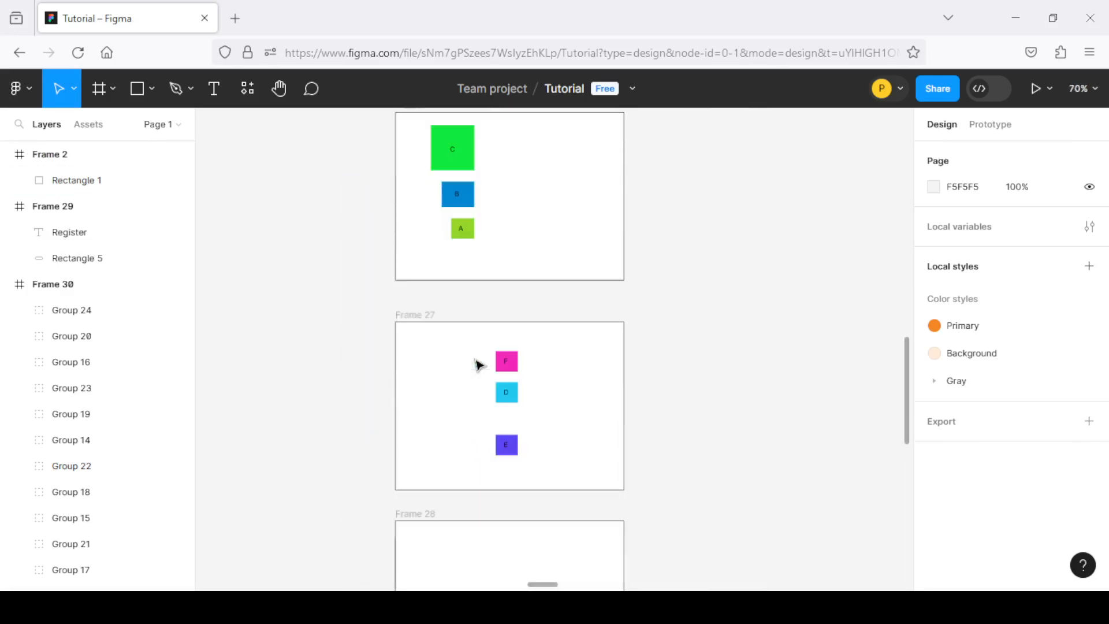
scroll(479, 363, up, 2)
scroll(663, 255, up, 1)
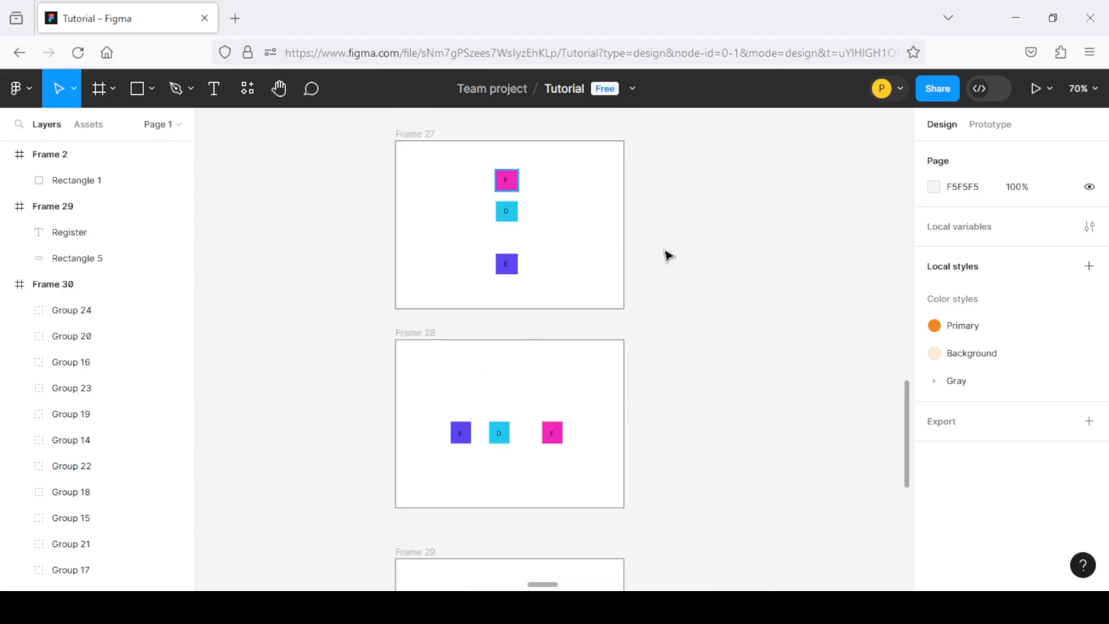
scroll(497, 250, down, 1)
scroll(488, 245, down, 1)
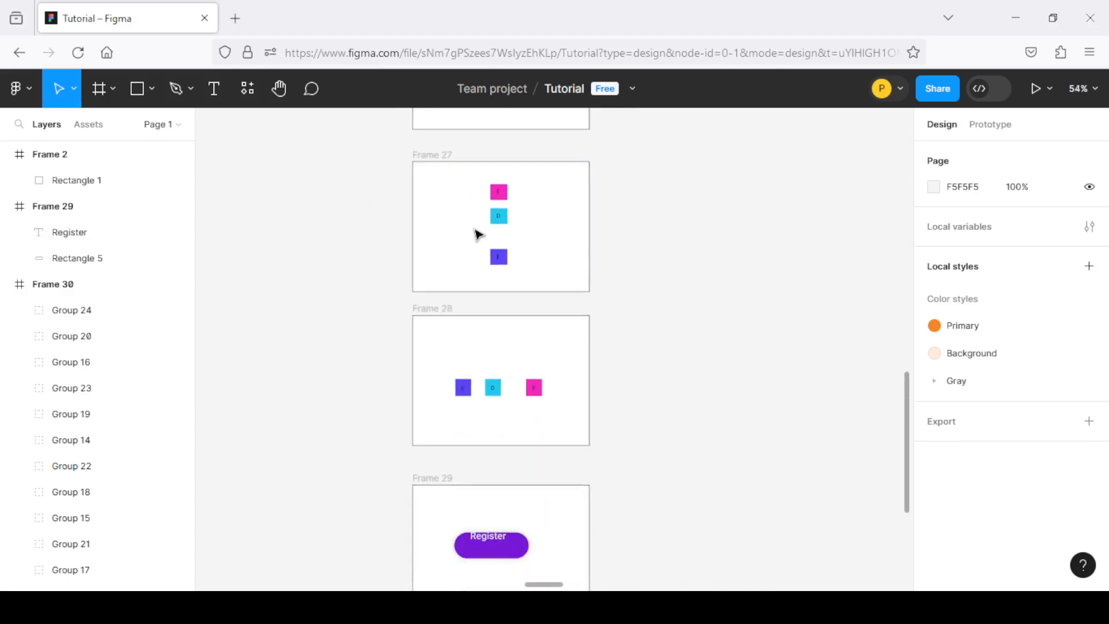
scroll(485, 242, up, 1)
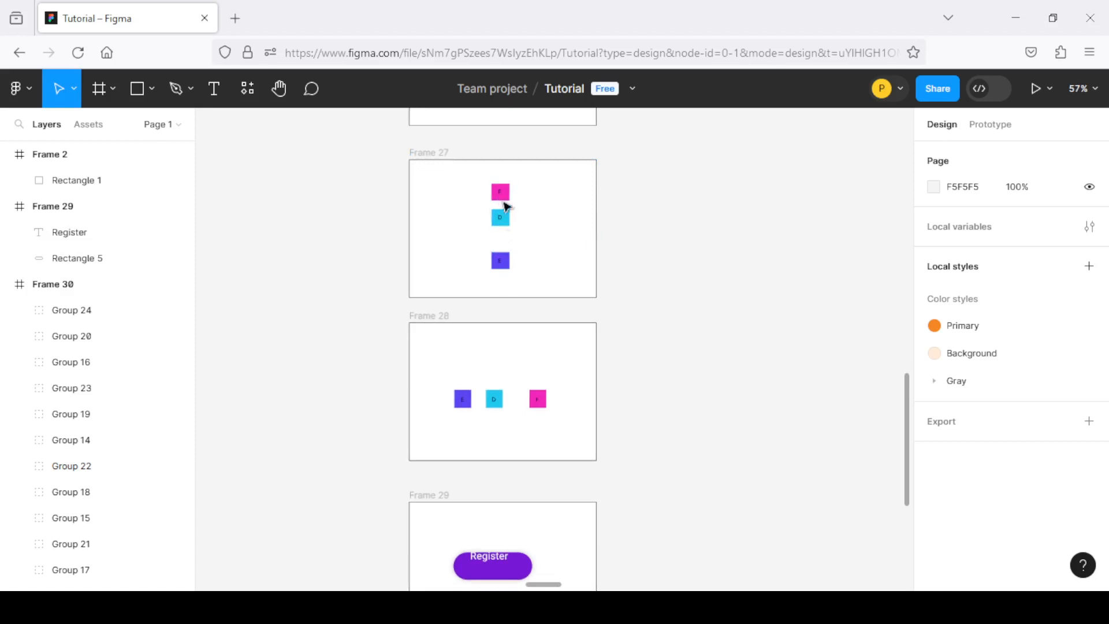
scroll(498, 381, down, 3)
scroll(513, 230, down, 3)
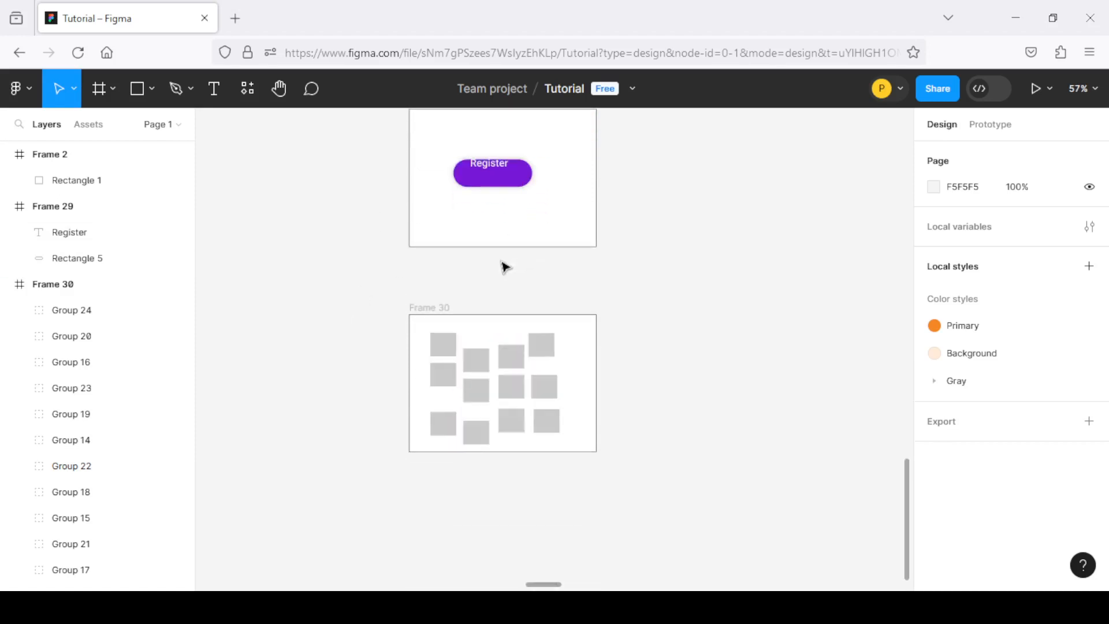
scroll(502, 322, up, 3)
scroll(505, 347, up, 5)
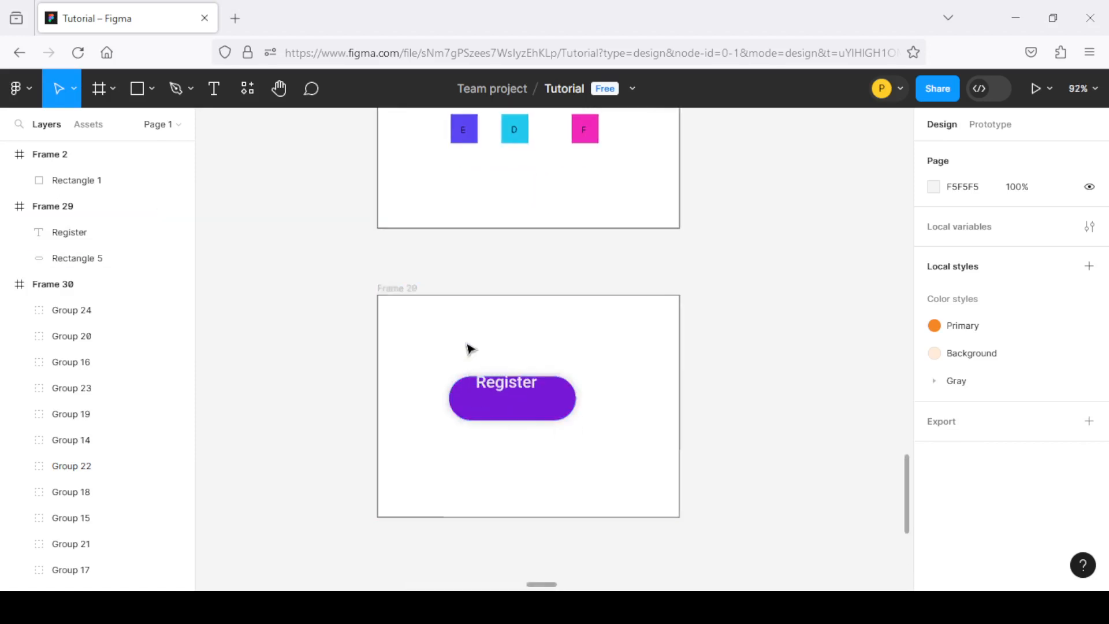
scroll(469, 348, down, 5)
scroll(469, 348, up, 5)
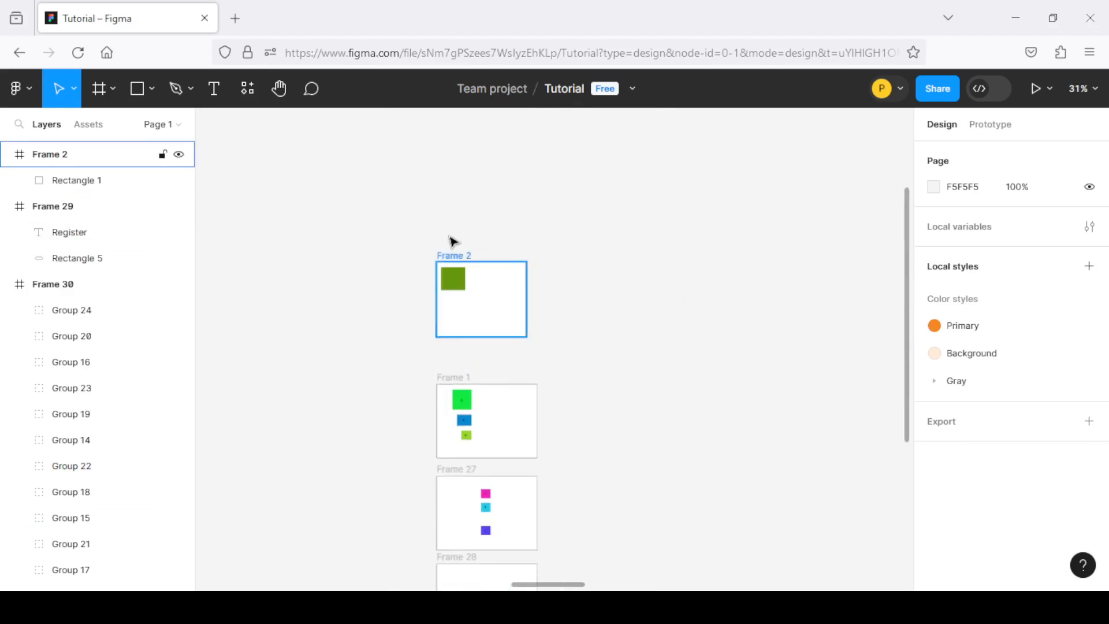
Align the green rectangle in Frame 2 to the frame's left edge, horizontal center and right edge in turn
scroll(477, 309, up, 5)
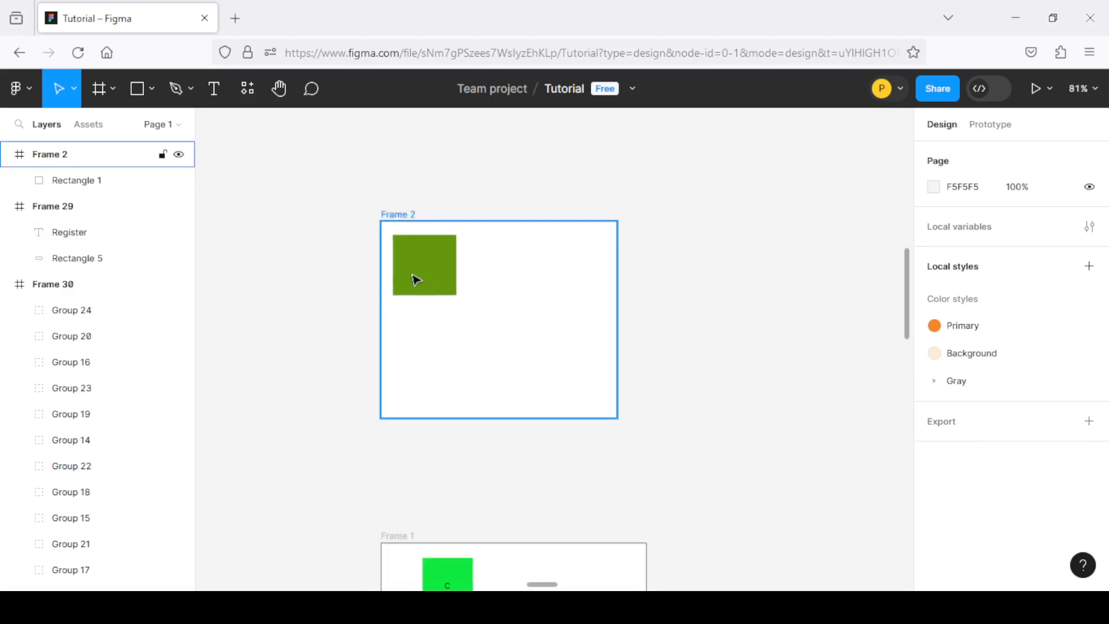
scroll(415, 279, up, 2)
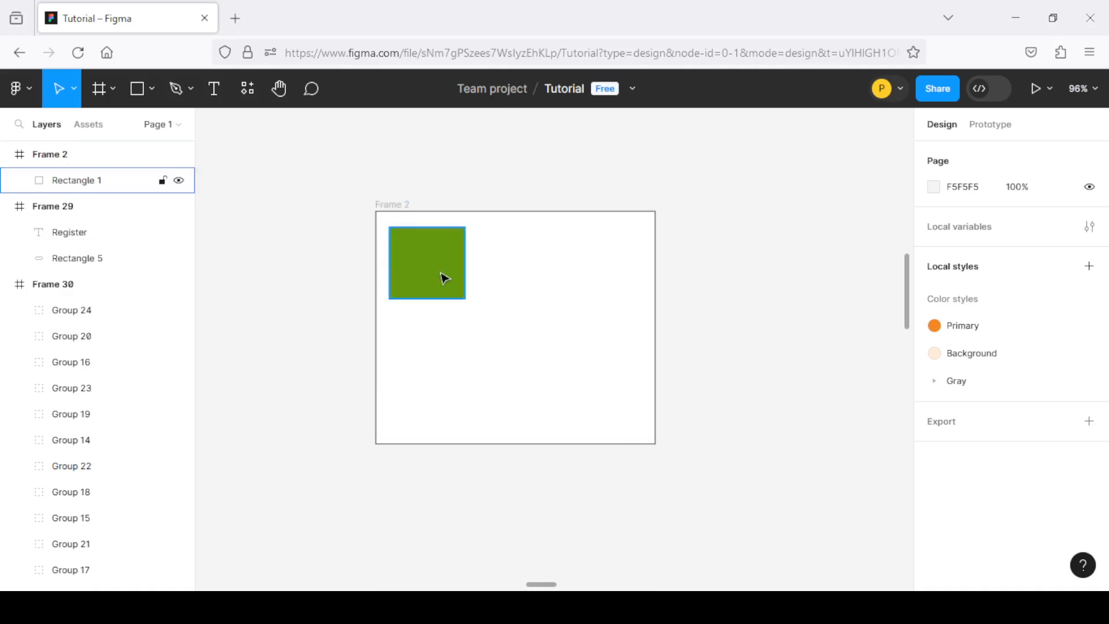
click(419, 268)
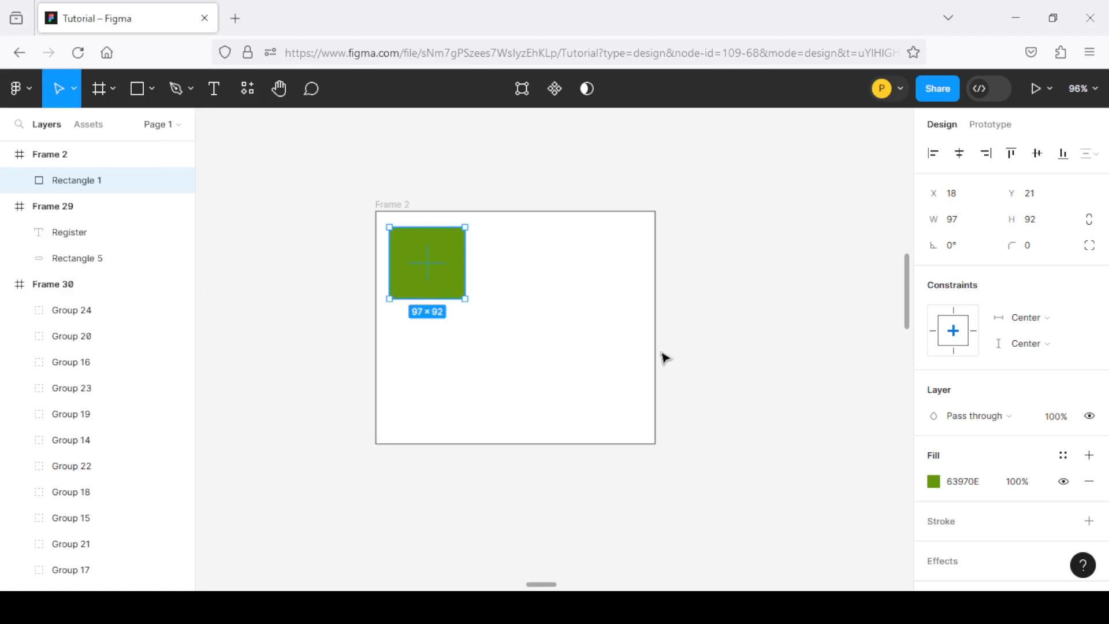
click(935, 155)
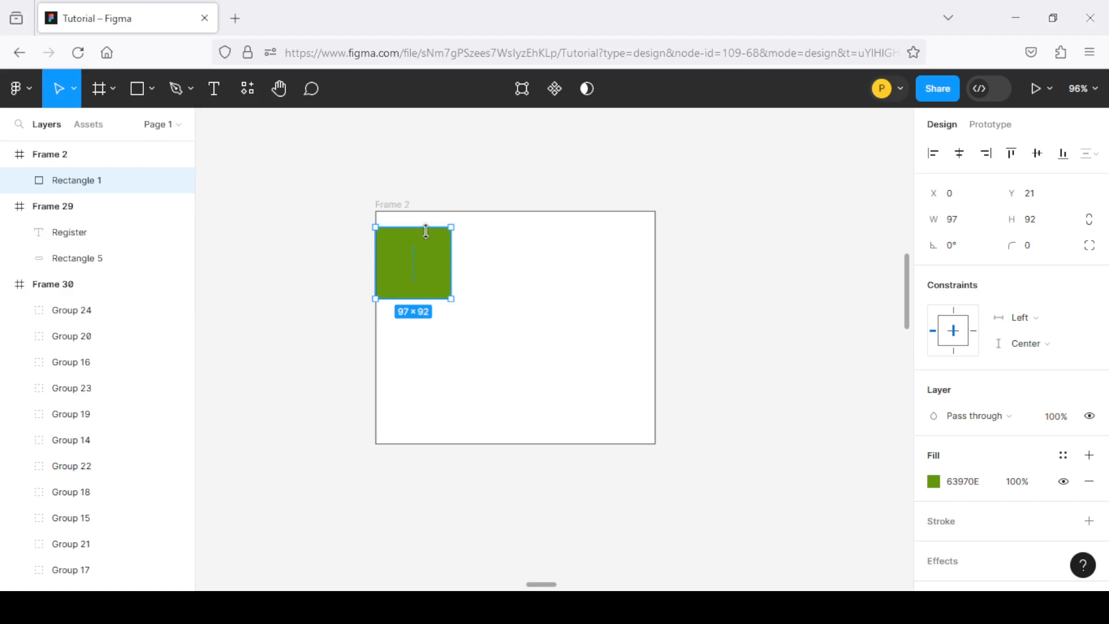
click(960, 155)
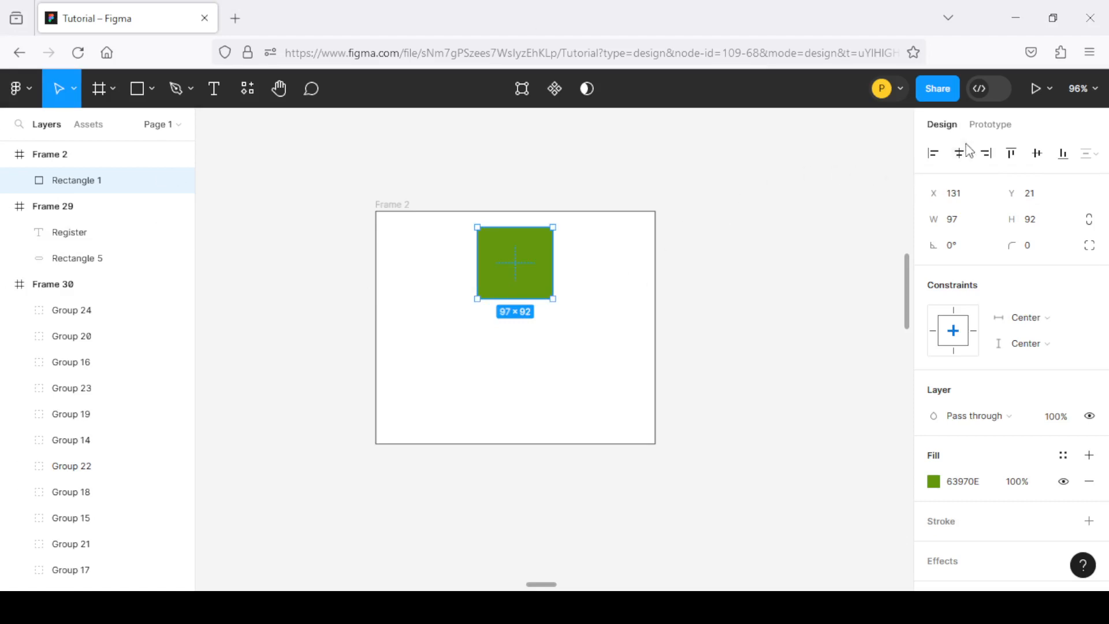
click(986, 153)
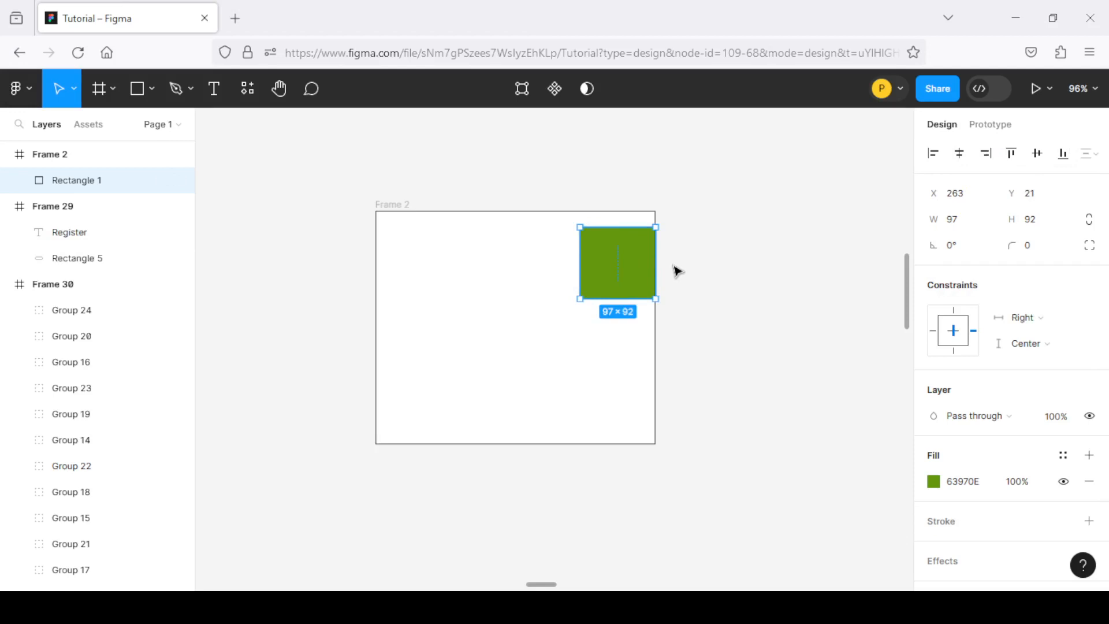
Align the green rectangle to the top edge, vertical center and bottom edge of Frame 2 in turn
click(1013, 156)
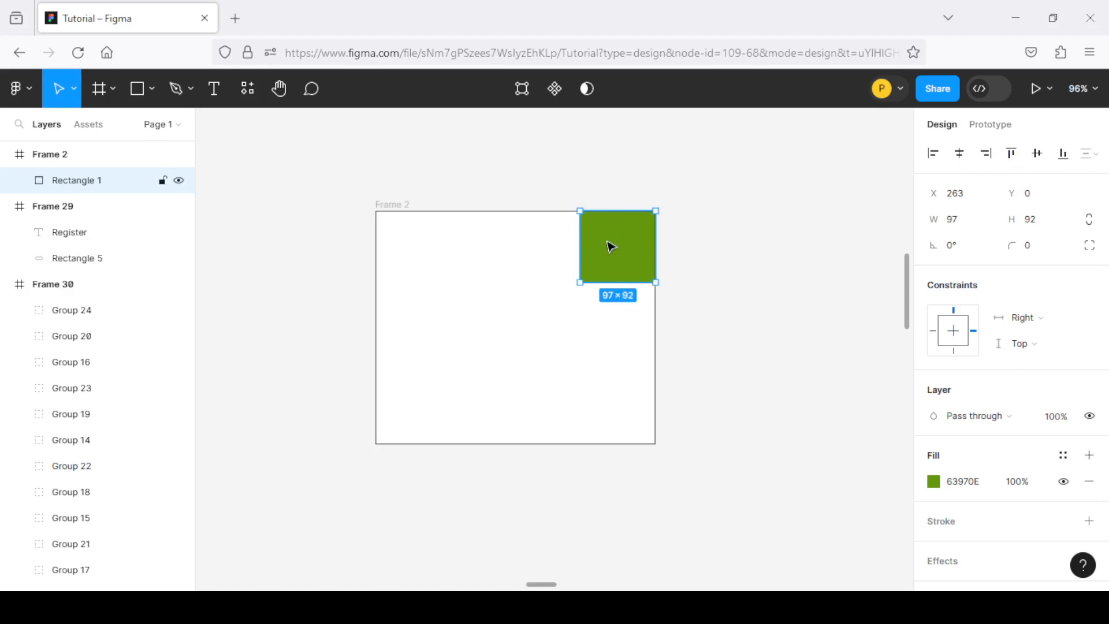
click(1037, 156)
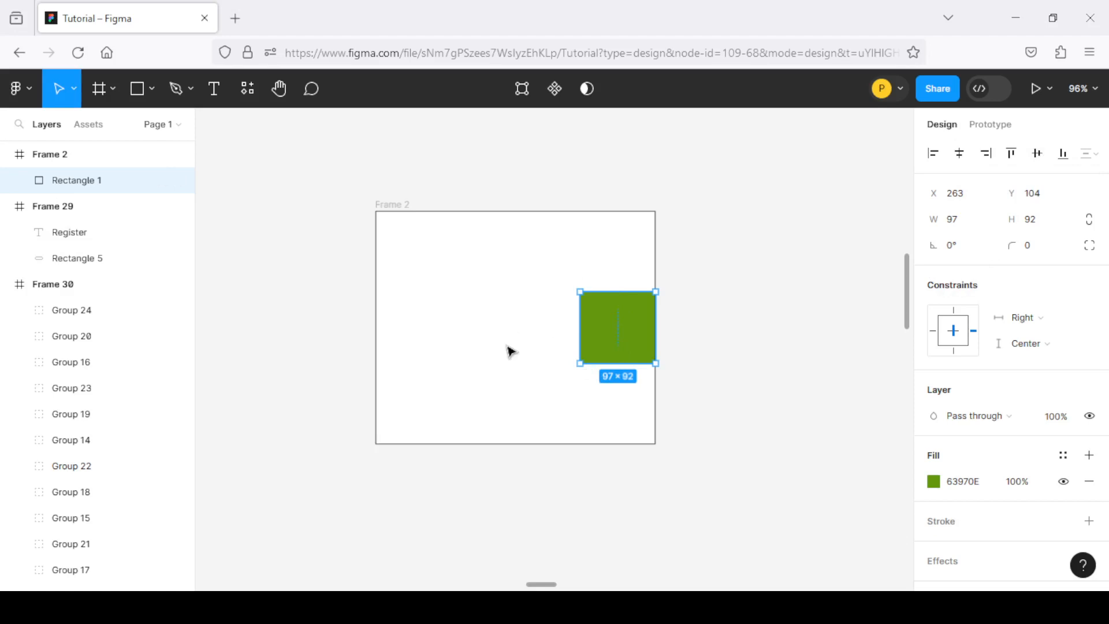
click(1063, 154)
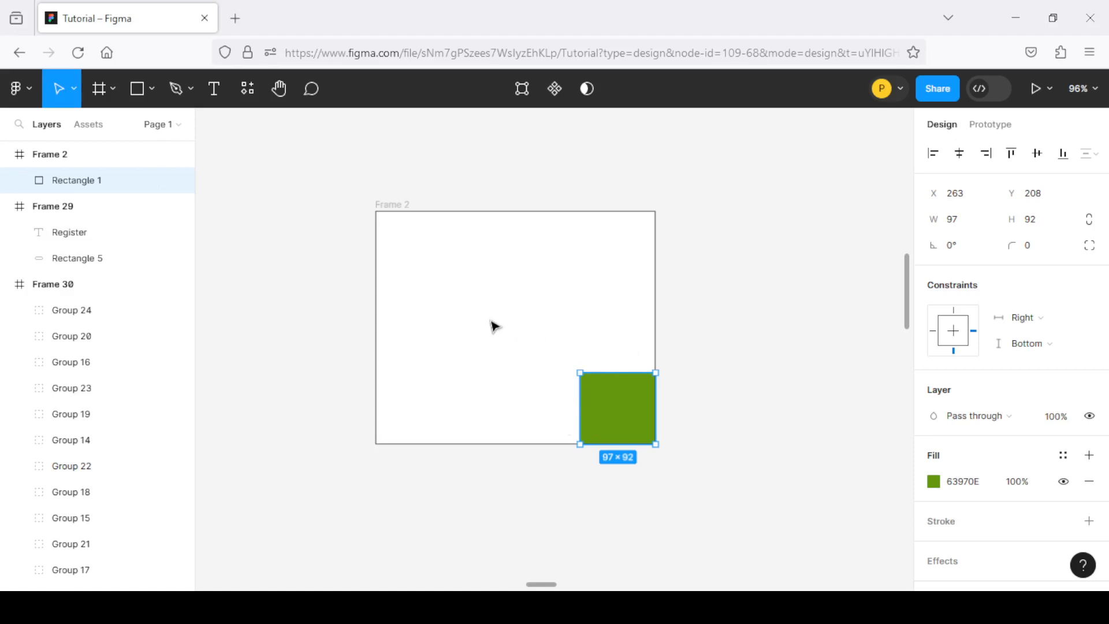
Center the green rectangle both horizontally and vertically within Frame 2
click(960, 154)
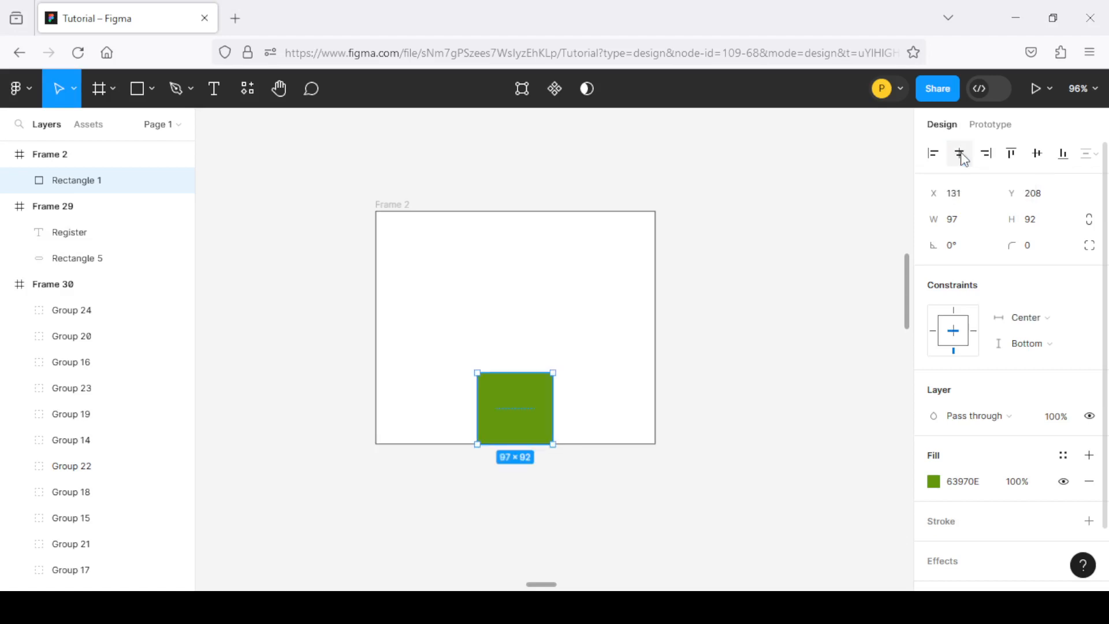
click(1037, 153)
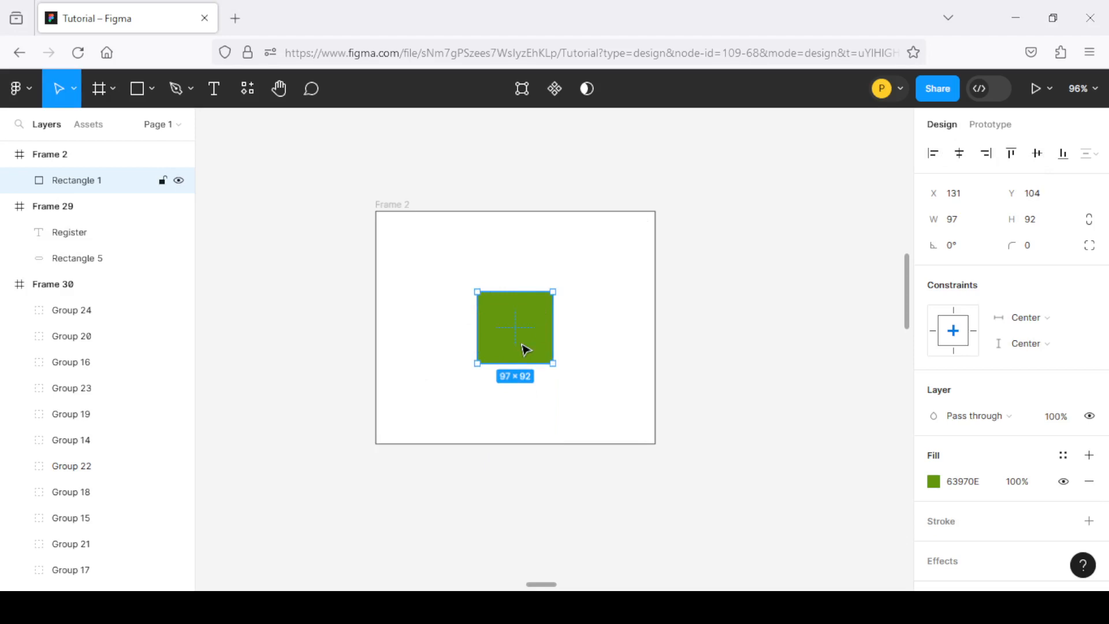
Select the C, B and A groups in Frame 1 together and align them along their left edges
scroll(526, 320, down, 1)
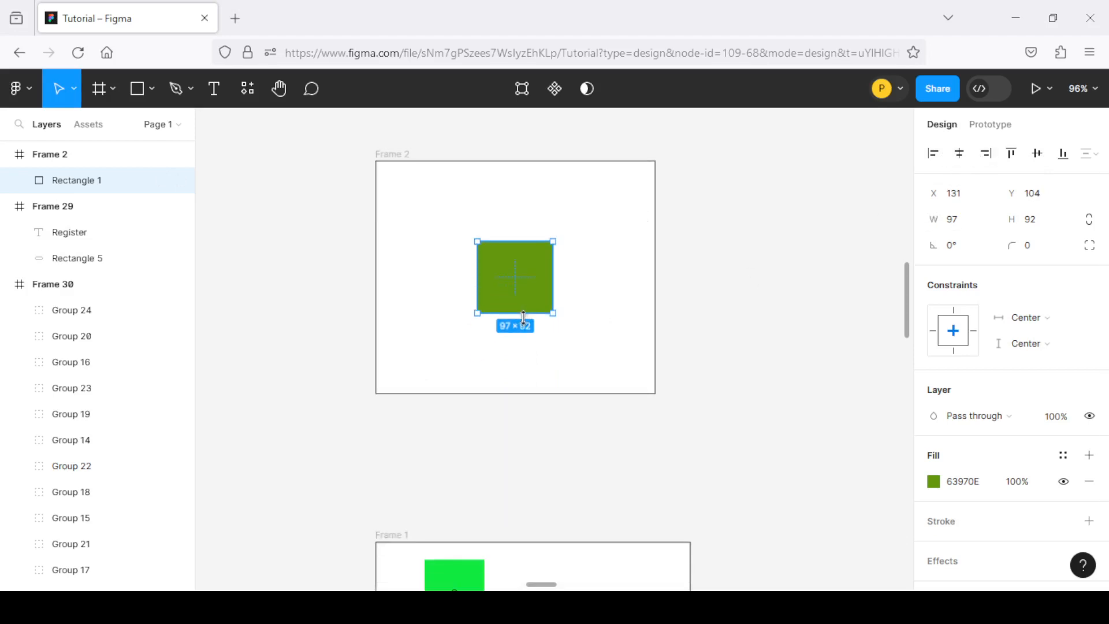
scroll(448, 254, down, 9)
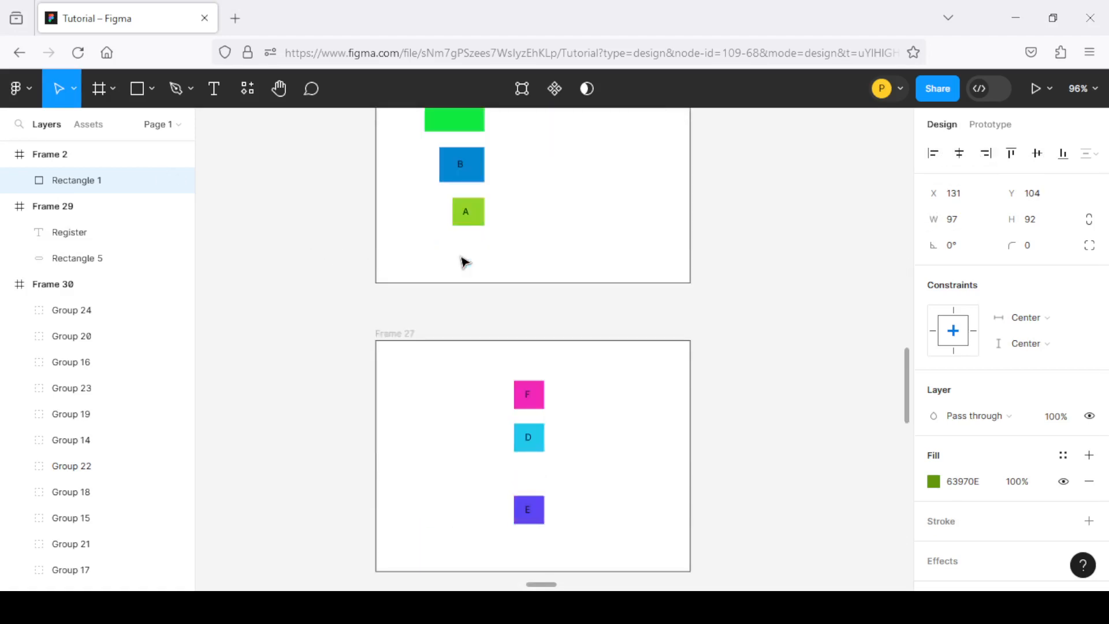
scroll(460, 260, up, 3)
scroll(462, 264, up, 2)
scroll(502, 267, down, 1)
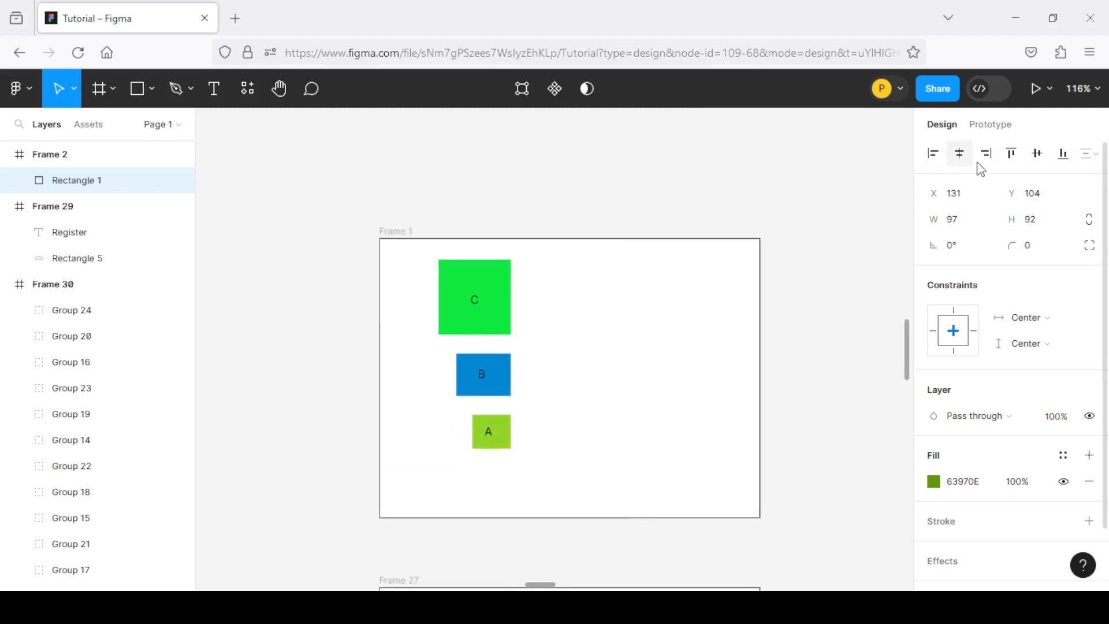
scroll(611, 275, down, 1)
scroll(423, 317, up, 2)
scroll(492, 294, down, 1)
scroll(492, 294, down, 1)
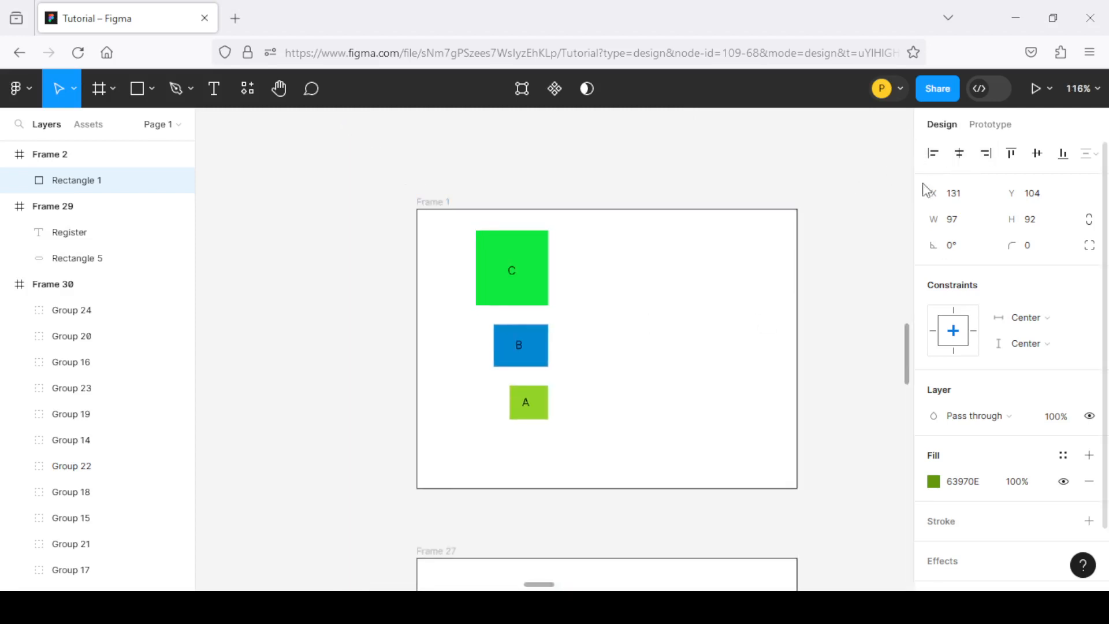
scroll(628, 317, down, 1)
scroll(598, 324, up, 1)
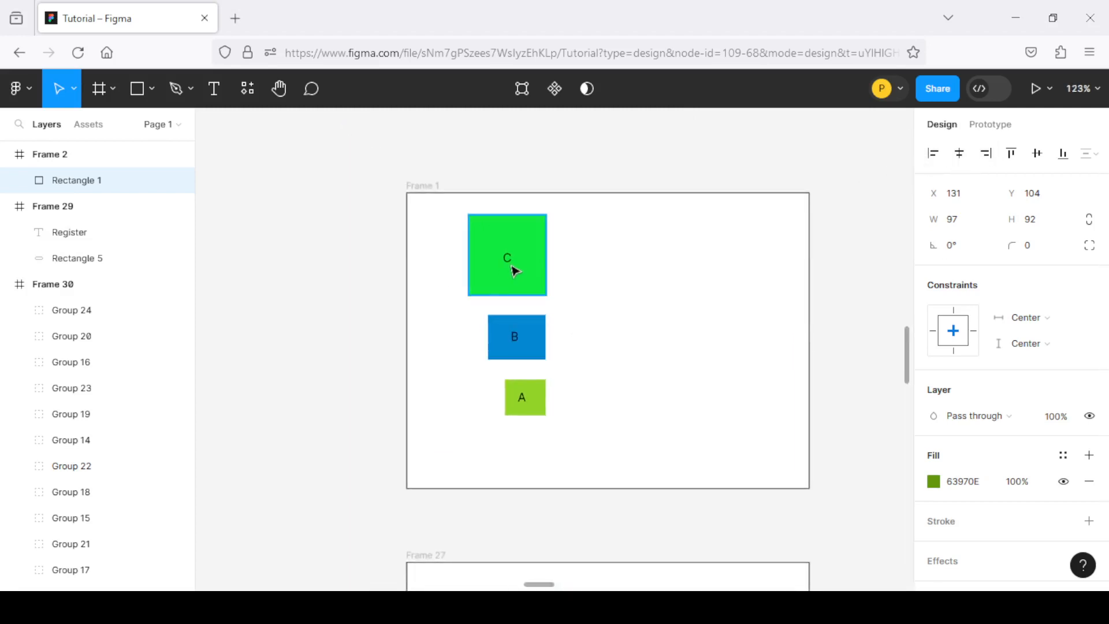
click(534, 266)
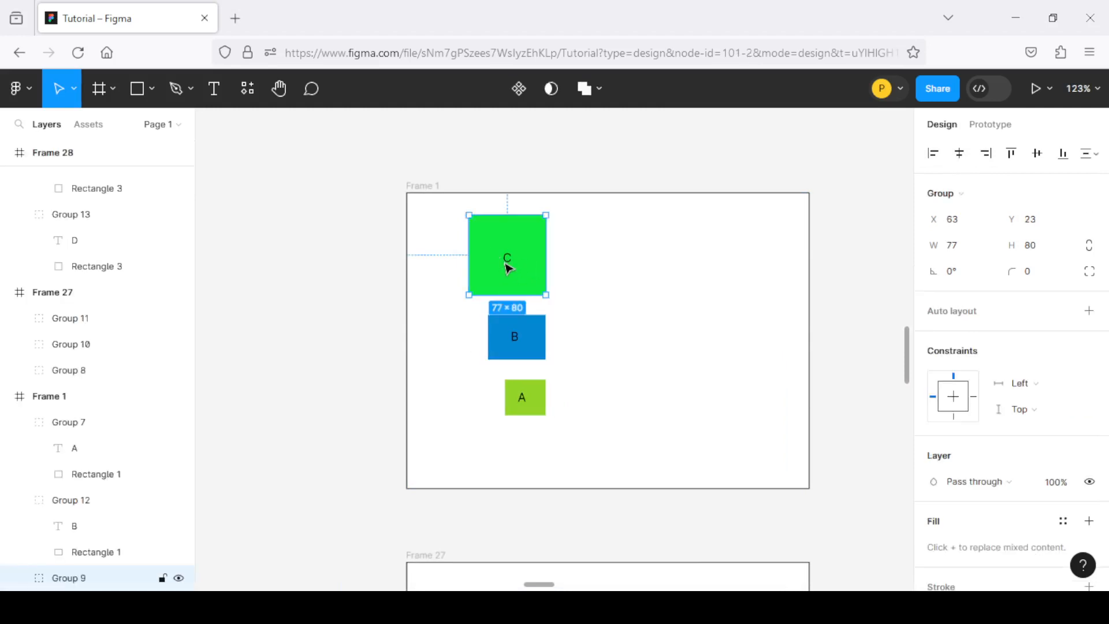
shift+click(508, 342)
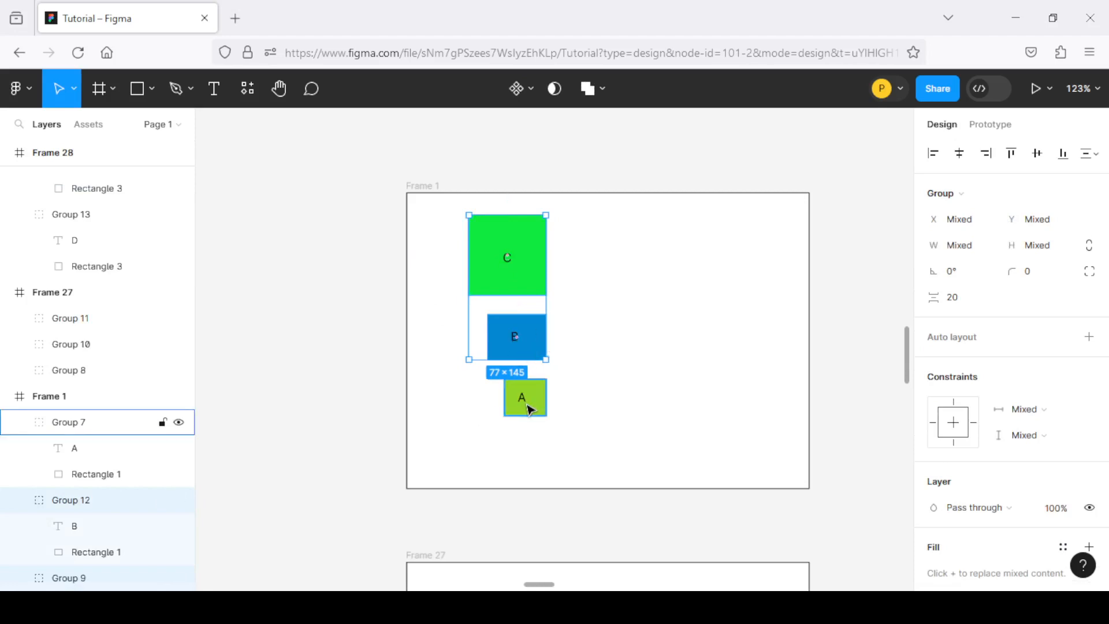
shift+click(528, 407)
scroll(470, 333, down, 3)
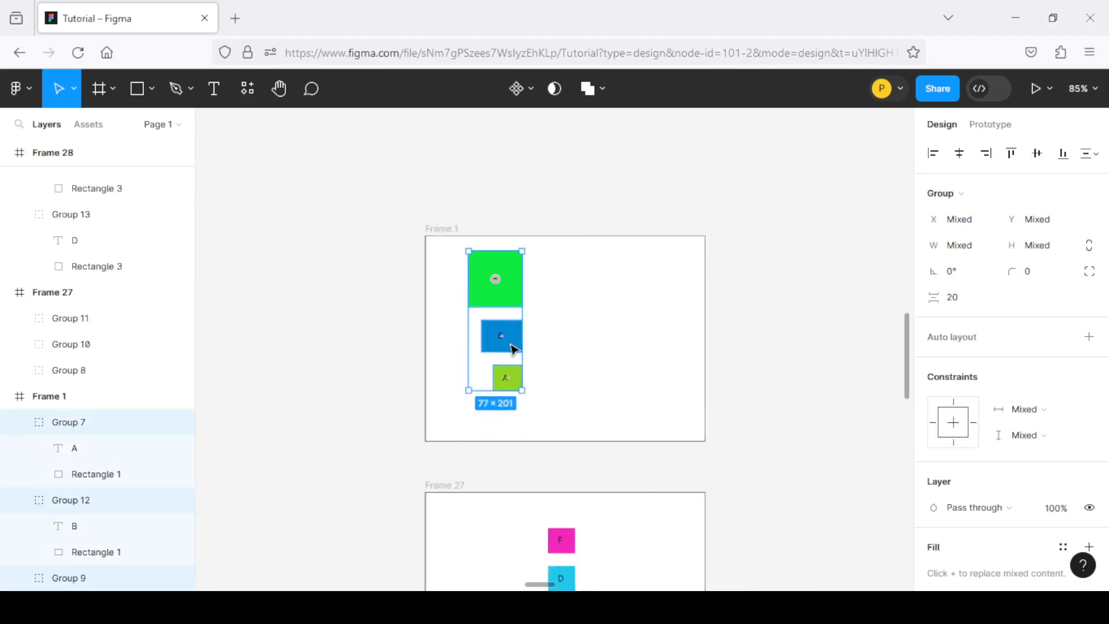
scroll(513, 346, up, 4)
scroll(444, 242, up, 1)
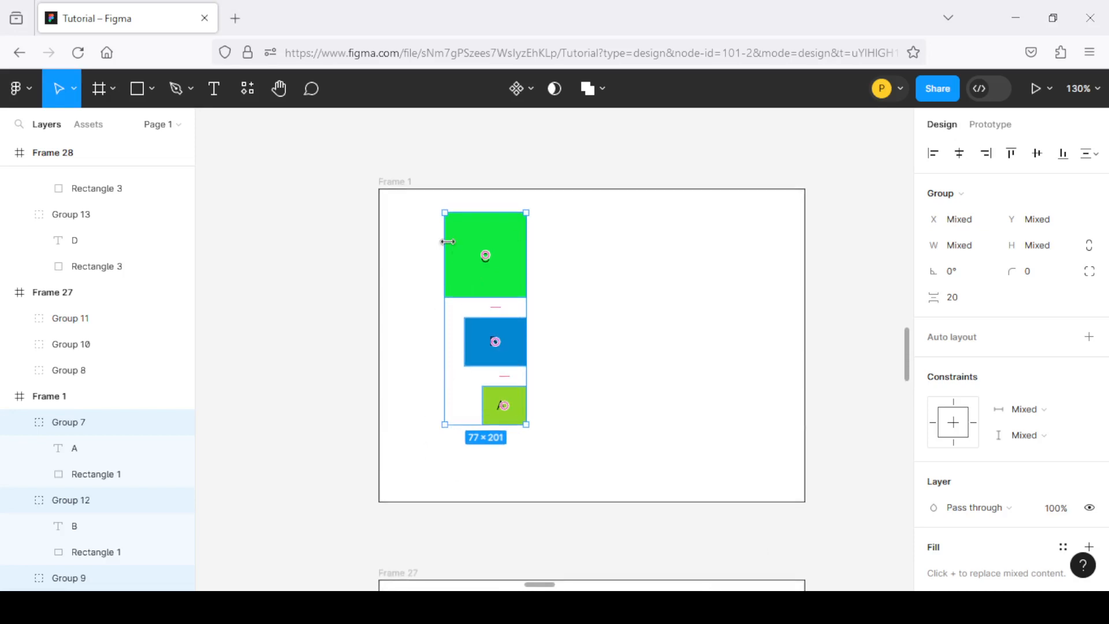
click(933, 154)
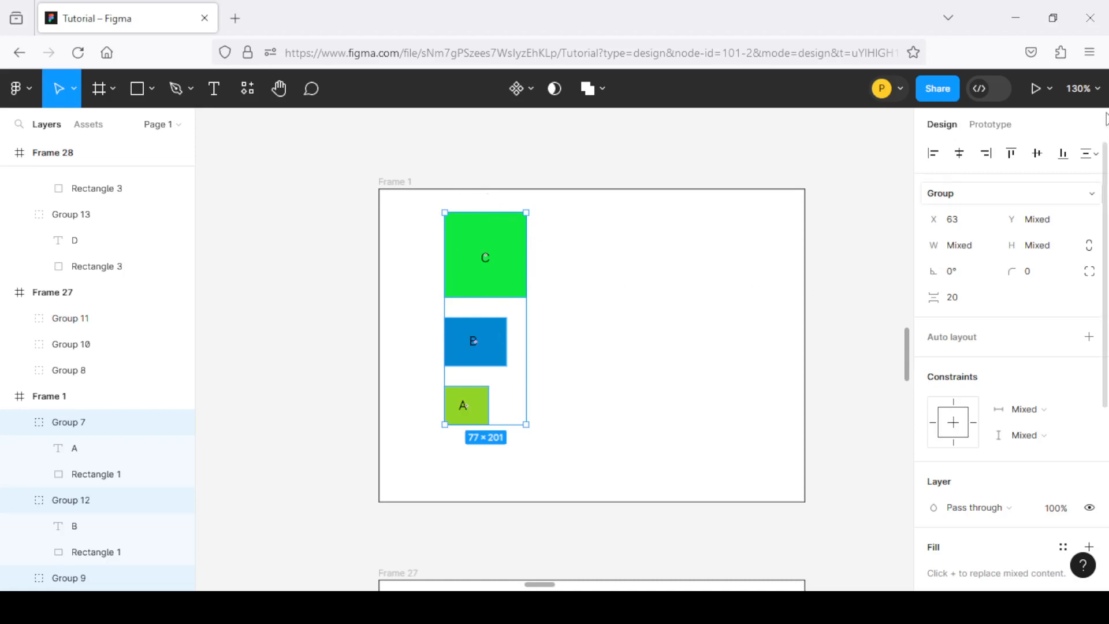
Align the selected C, B and A groups by their horizontal centers and finally along their right edges
click(961, 156)
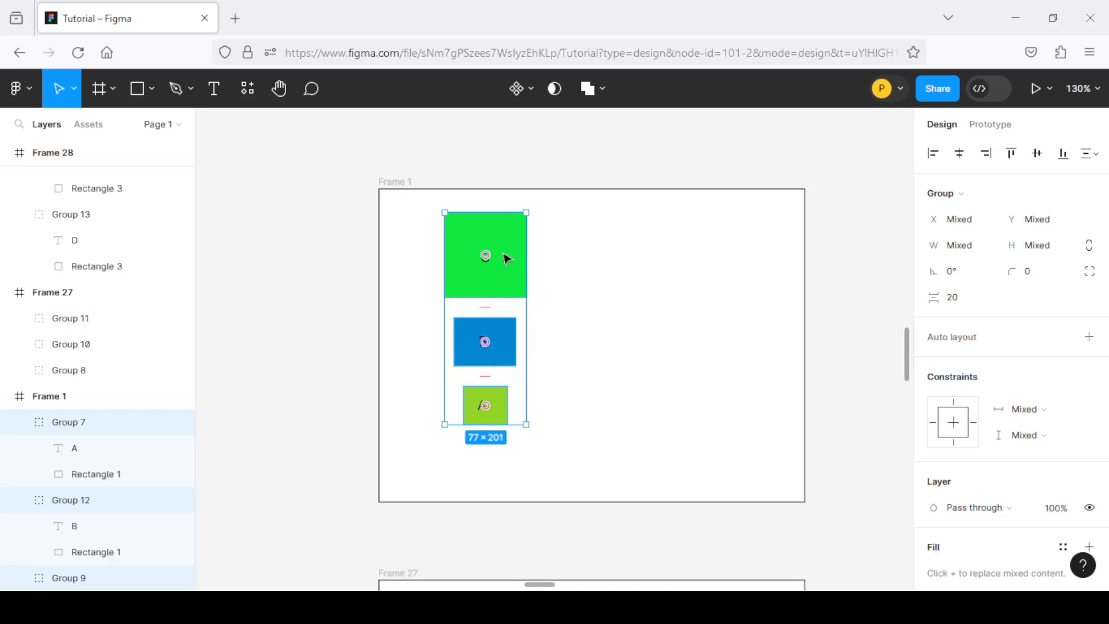
click(987, 155)
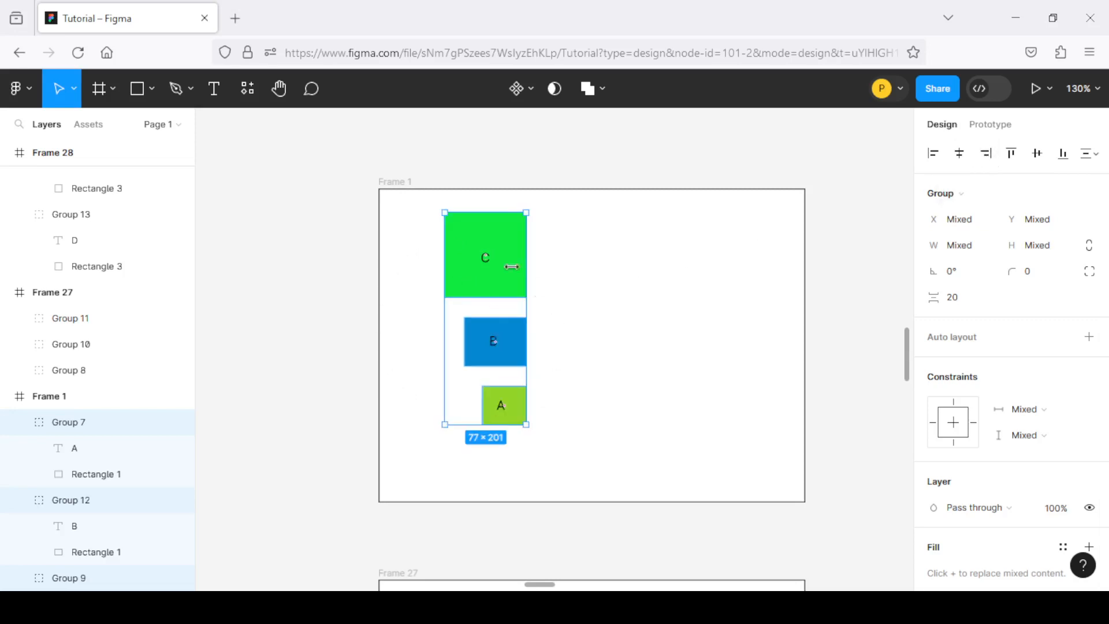
mouse_move(511, 370)
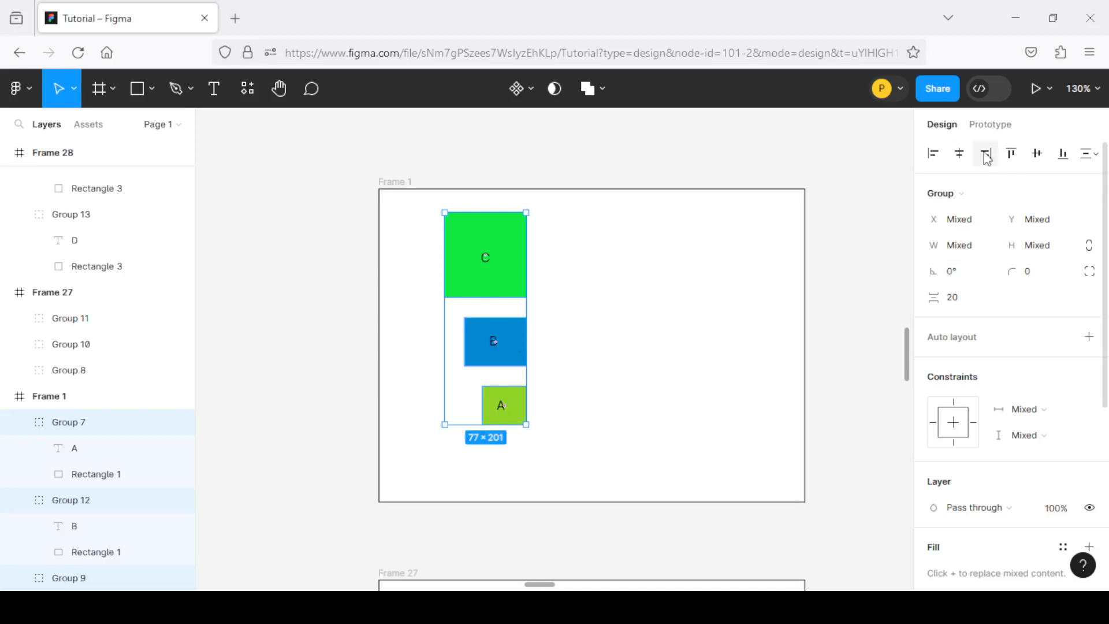
Try aligning the selected C, B and A groups along their top edges and by their vertical centers, undoing each alignment
click(1014, 155)
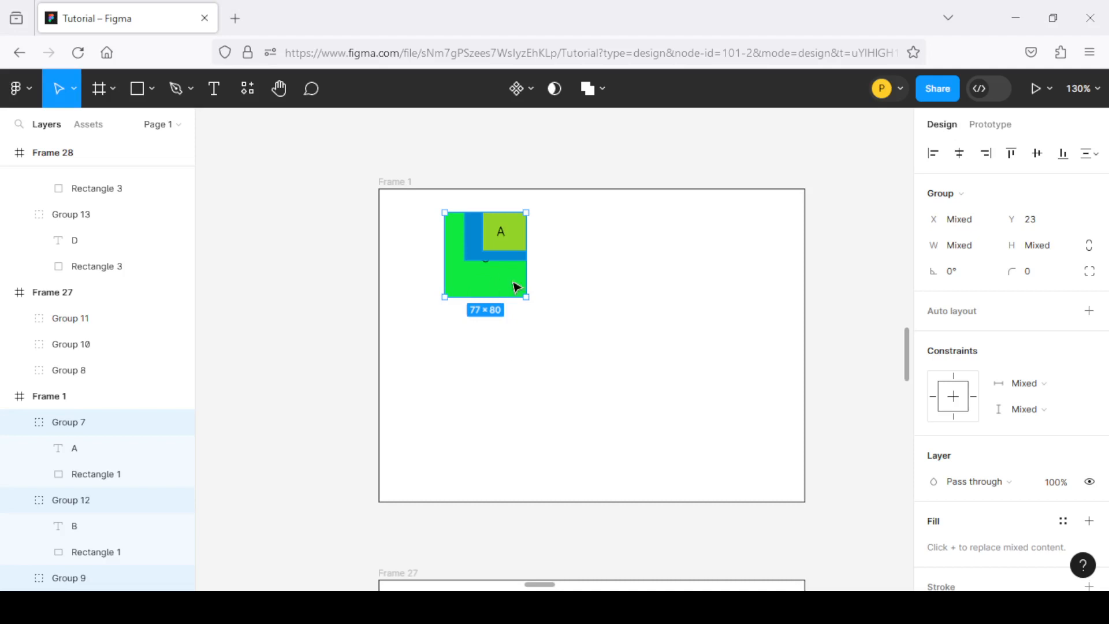
key(ctrl+alt+t)
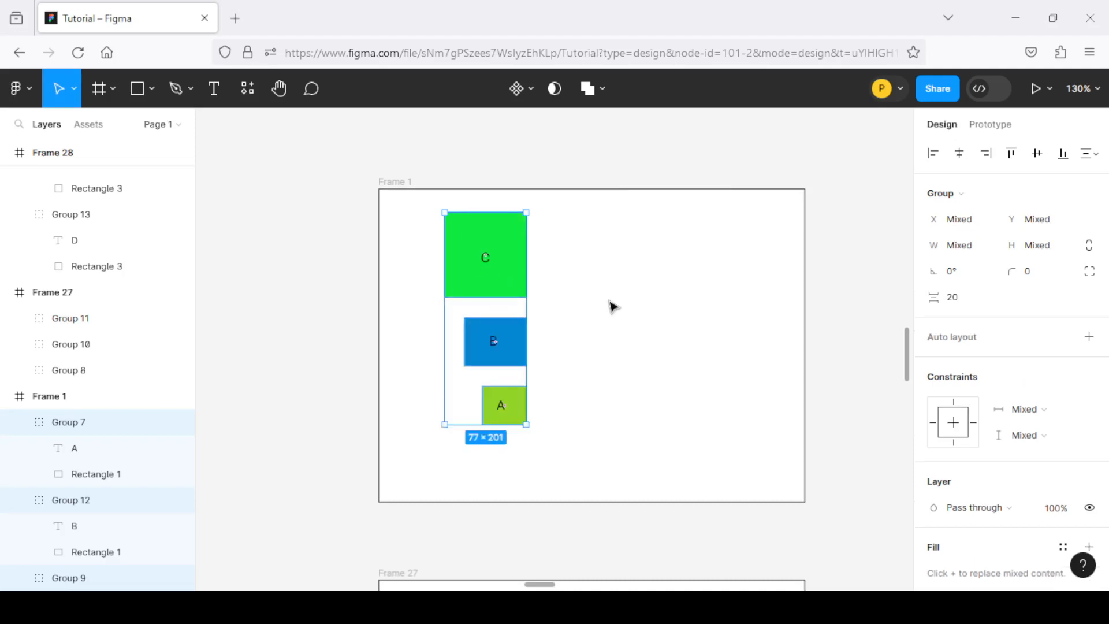
click(1038, 154)
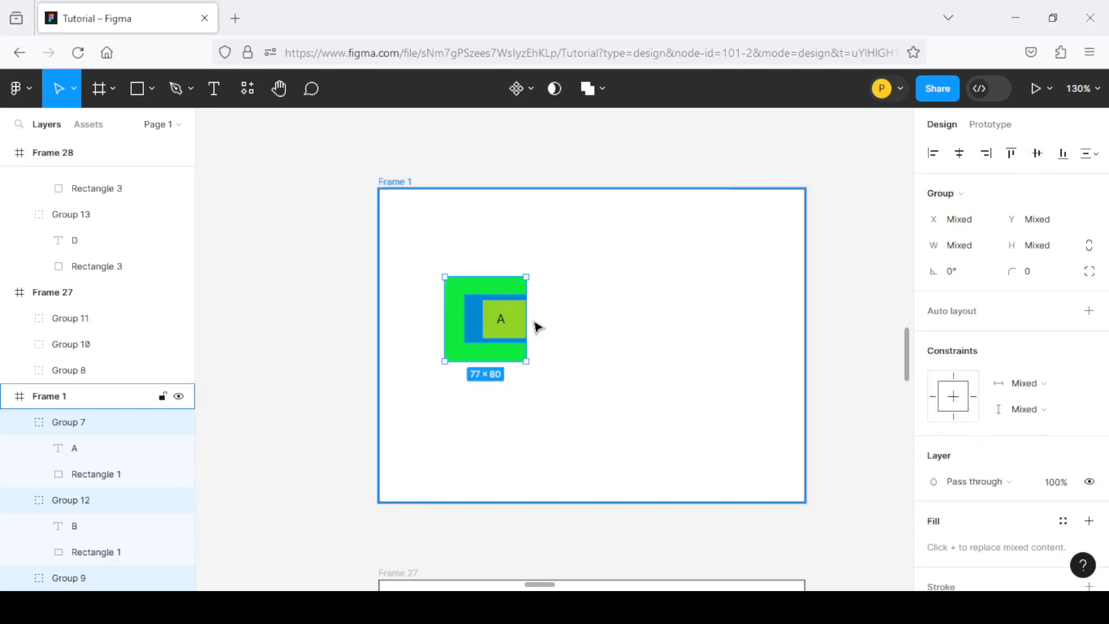
key(ctrl+z)
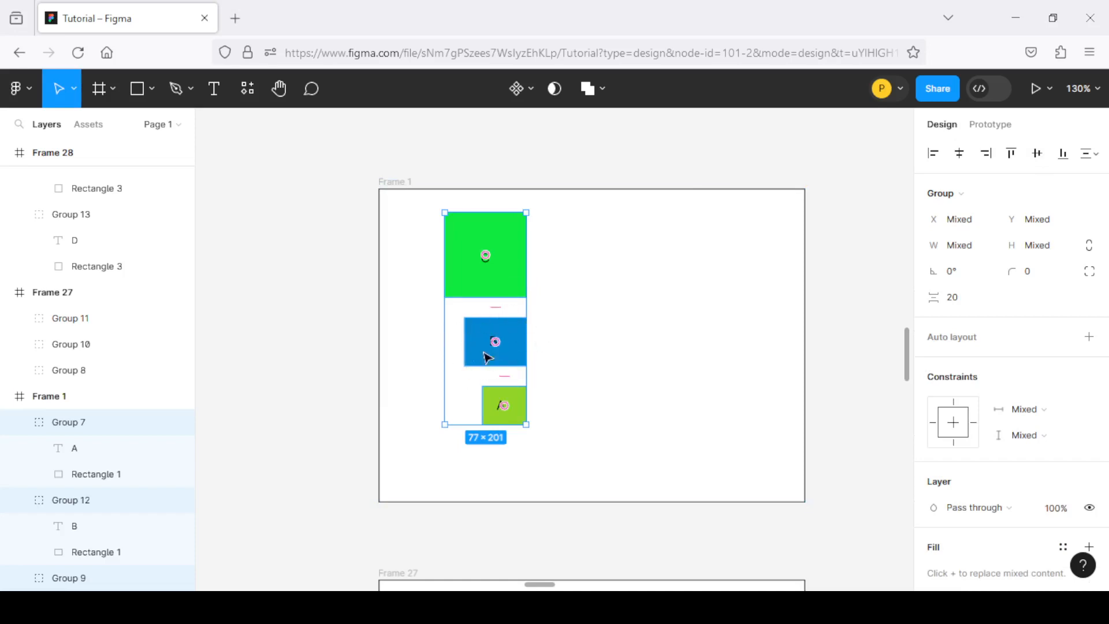
scroll(519, 346, down, 1)
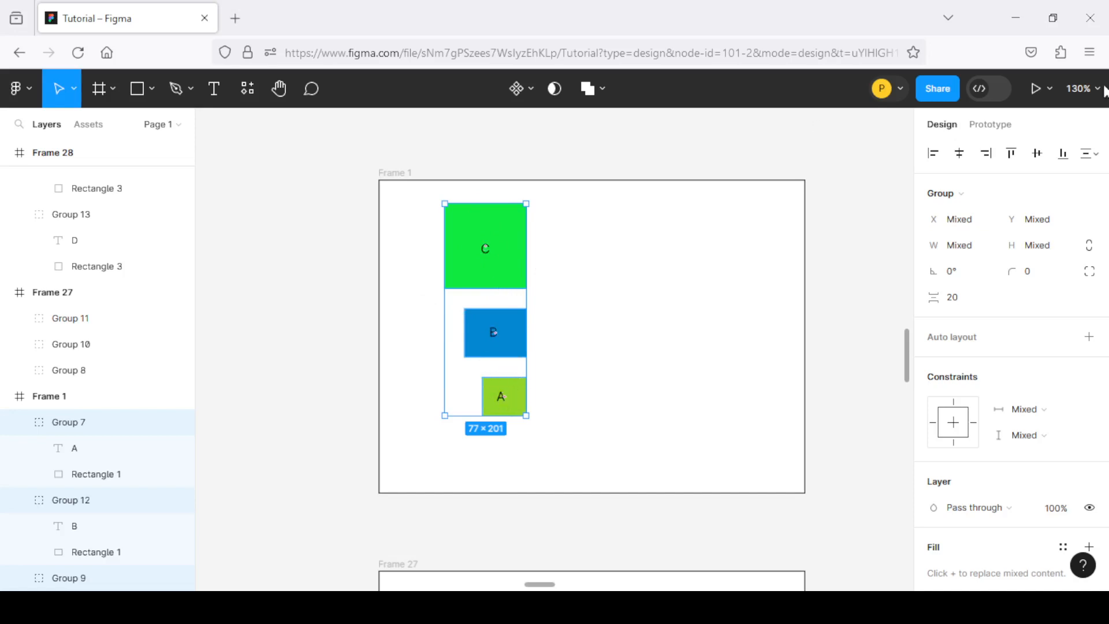
click(1036, 154)
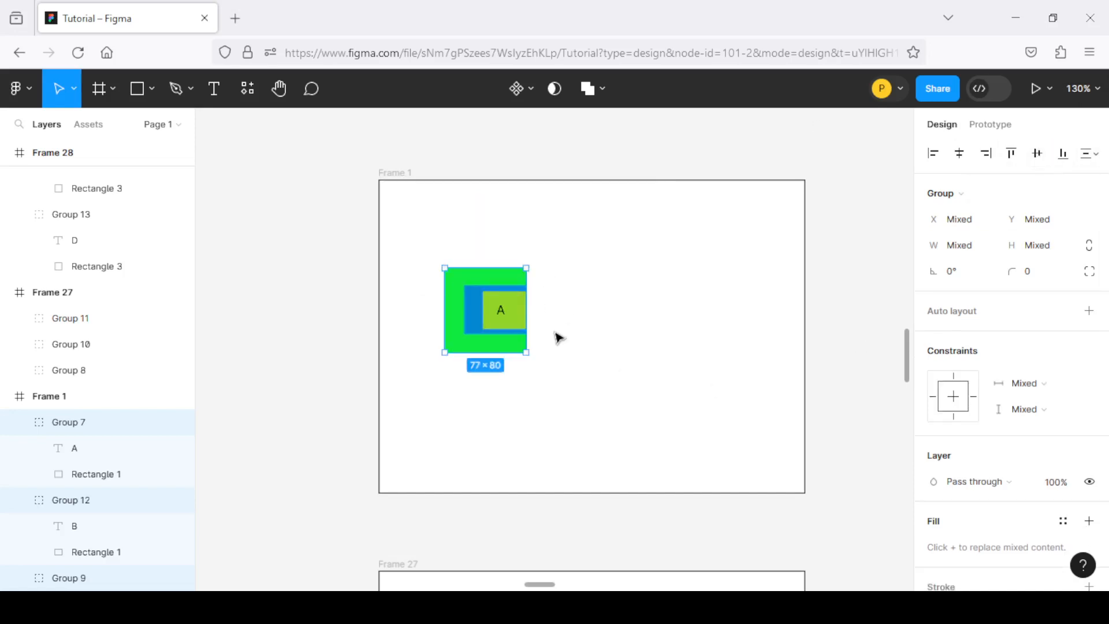
key(ctrl+z)
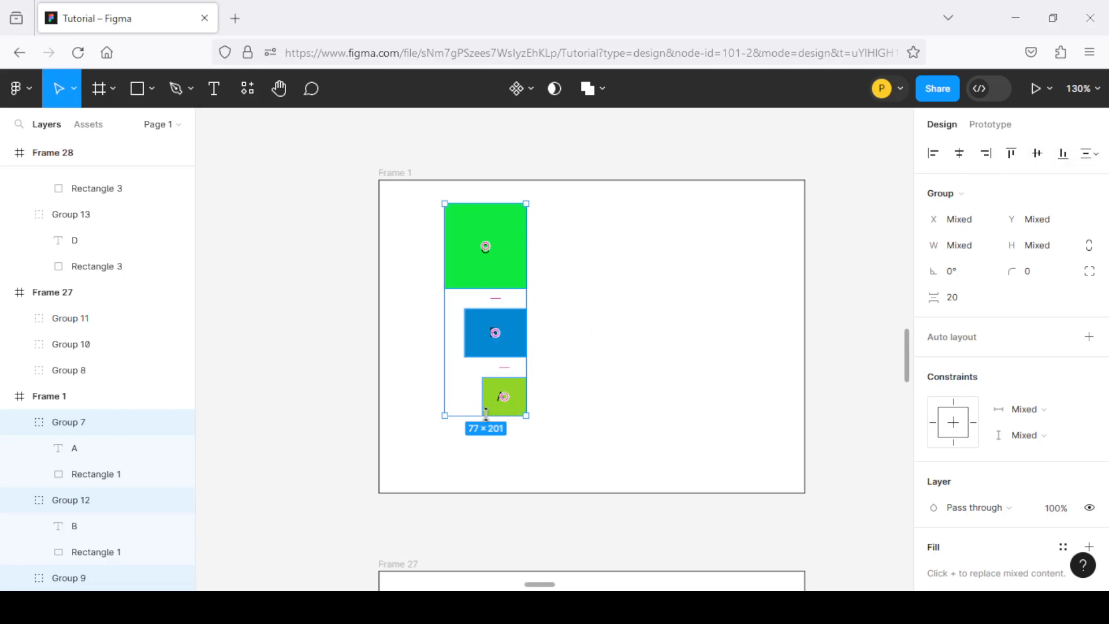
Align the selected C, B and A groups in Frame 1 along their bottom edges
scroll(483, 424, down, 2)
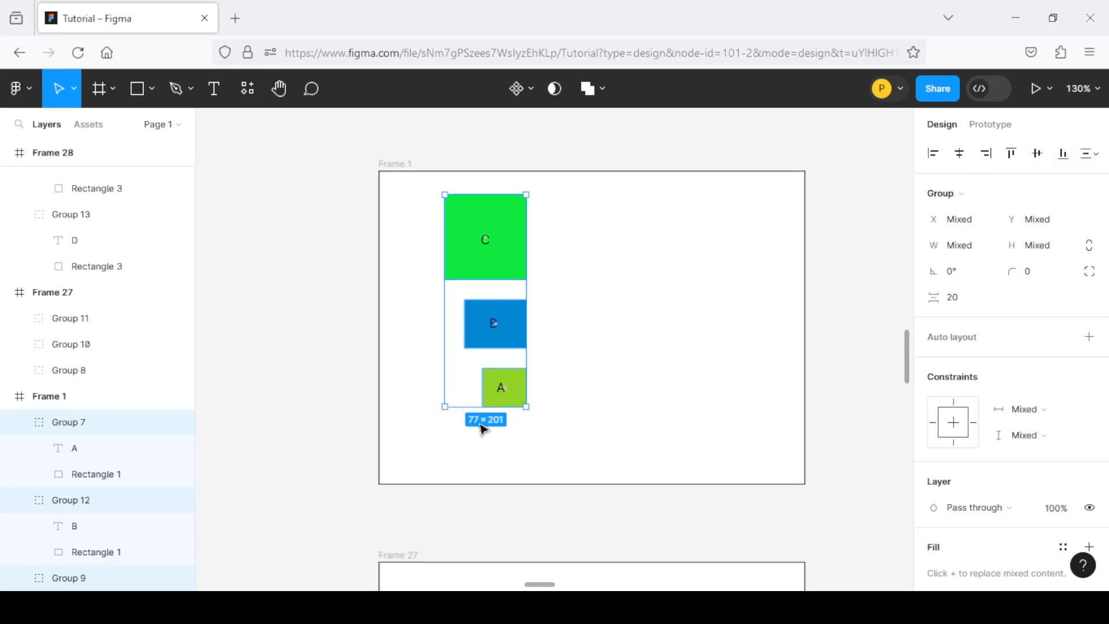
mouse_move(484, 344)
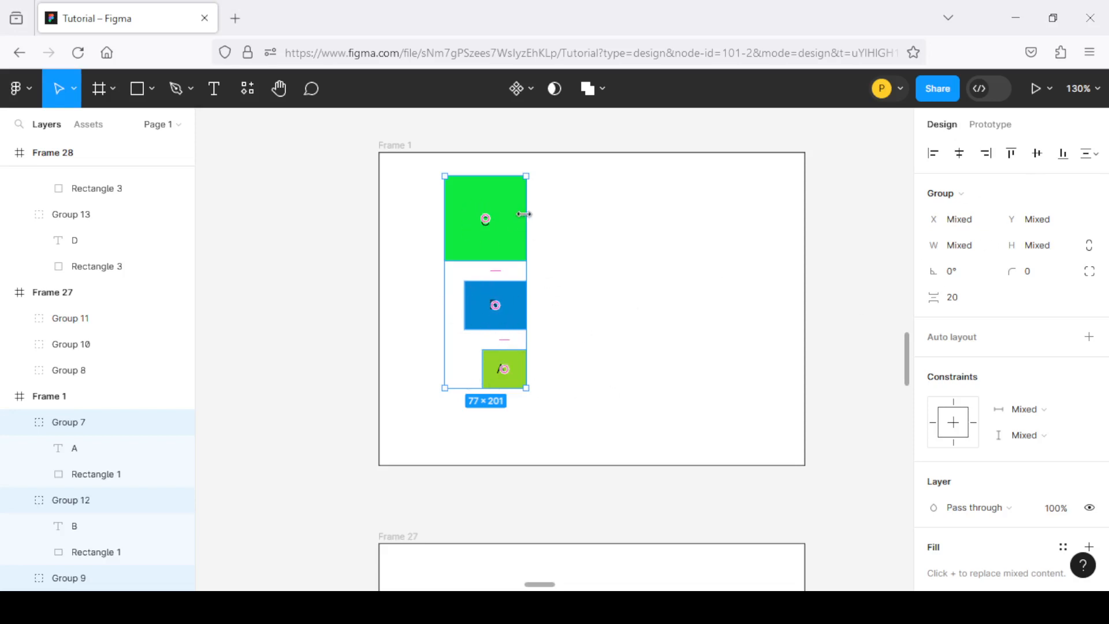
click(1063, 153)
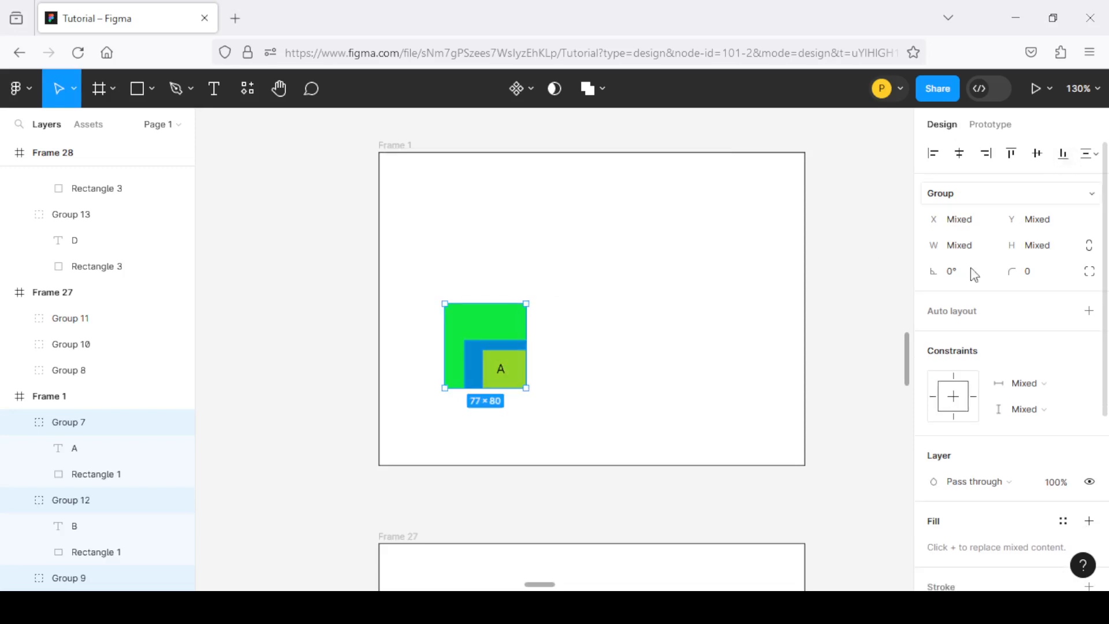
Review the tidy-up and spacing distribution options, then dismiss them and clear the selection
scroll(472, 409, down, 10)
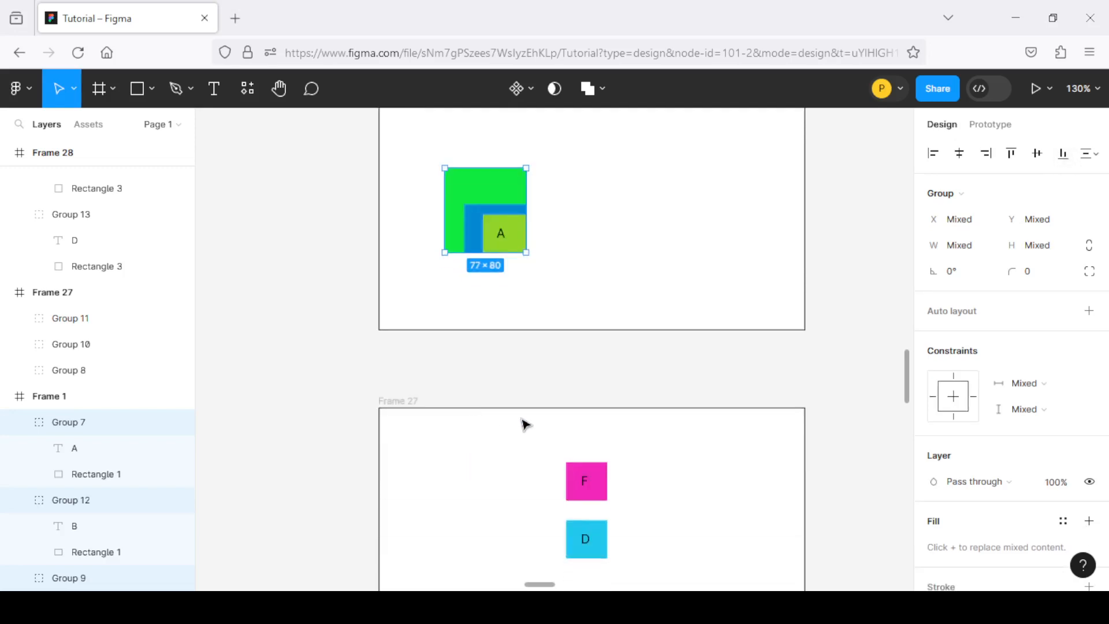
scroll(525, 424, up, 1)
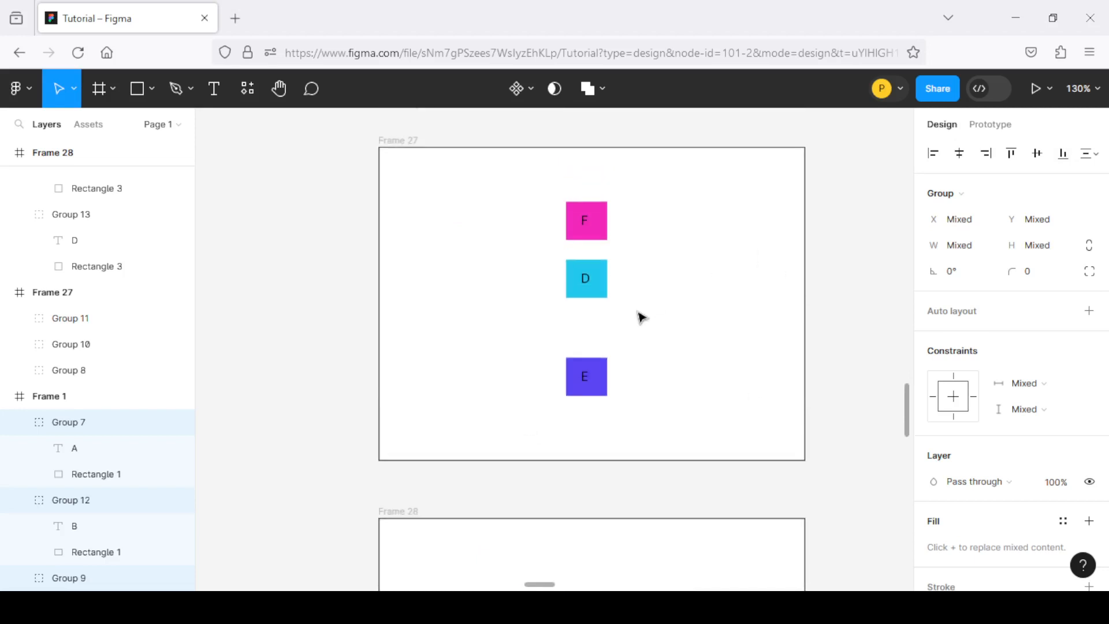
click(1092, 154)
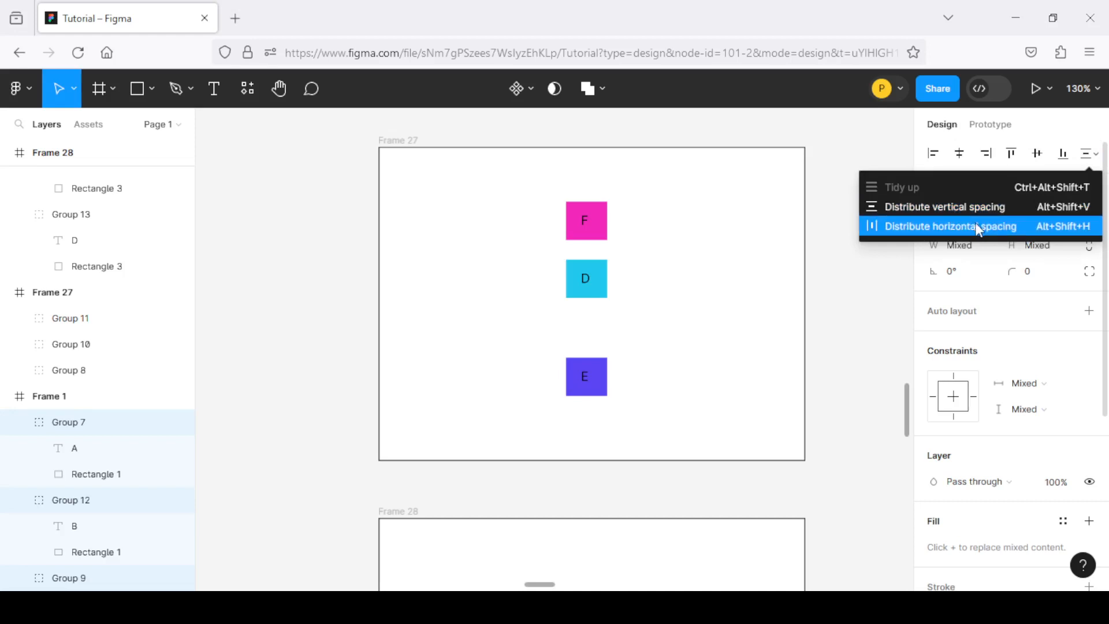
click(718, 284)
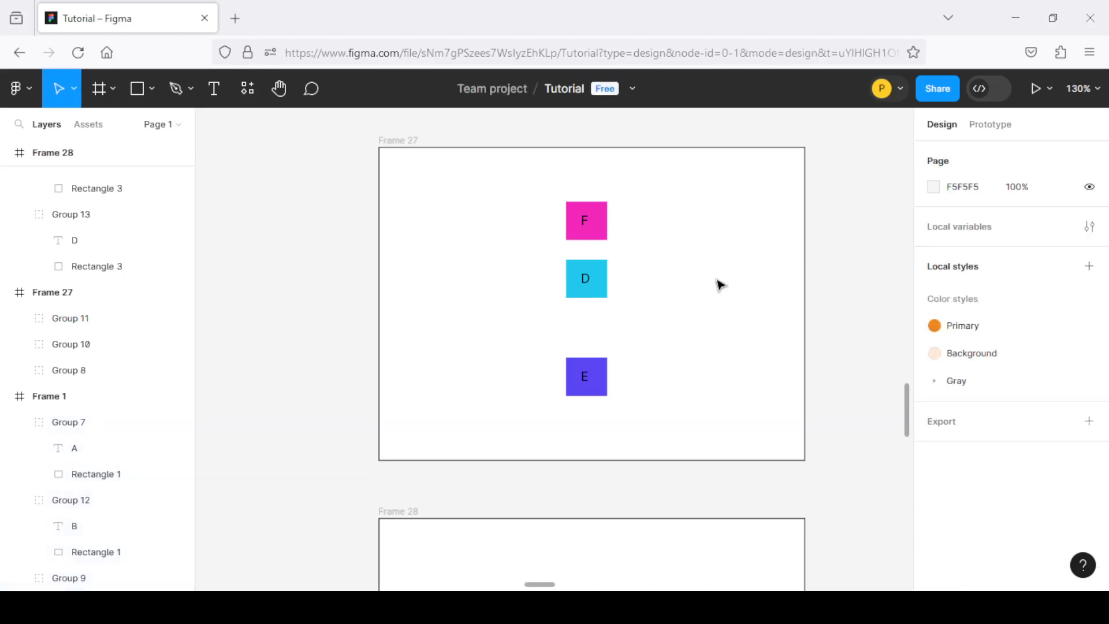
Select the F, D and E groups in Frame 27 together
click(590, 235)
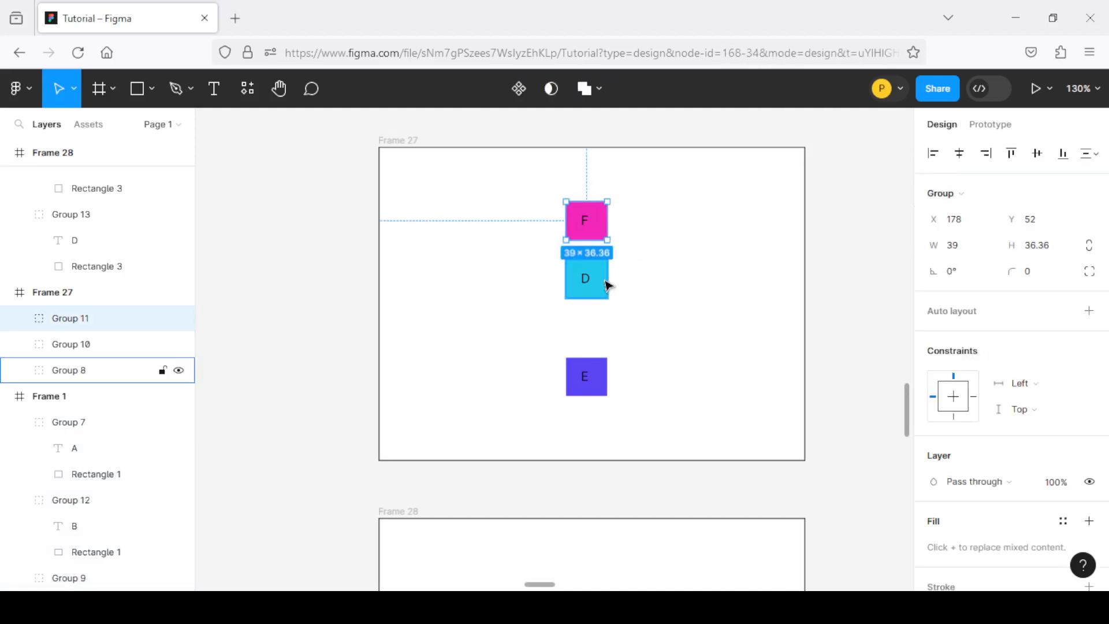
shift+click(590, 282)
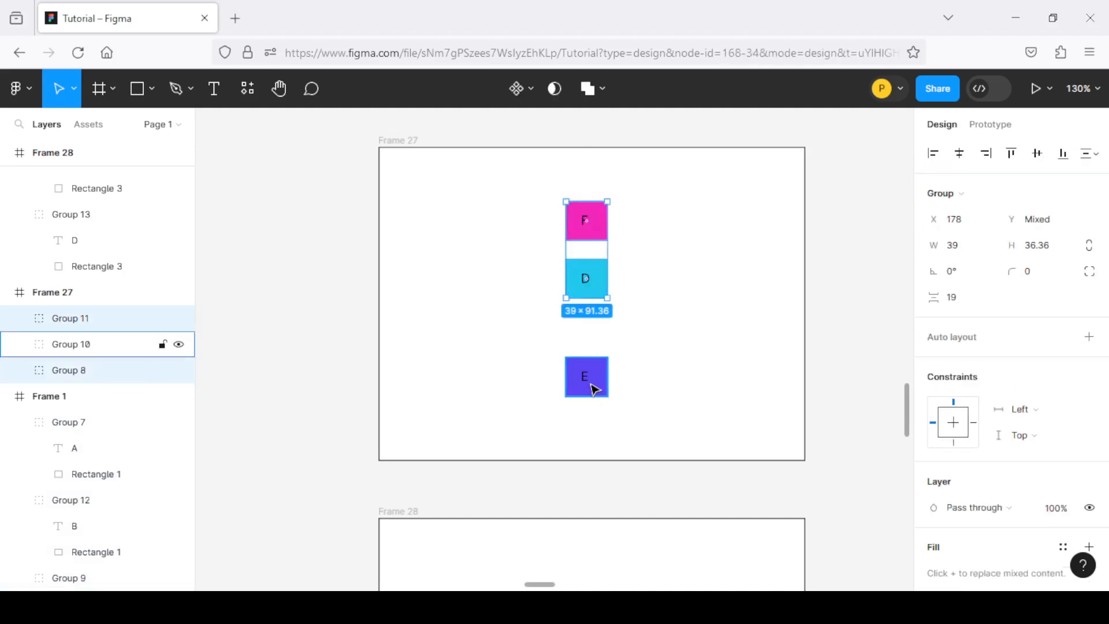
shift+click(592, 383)
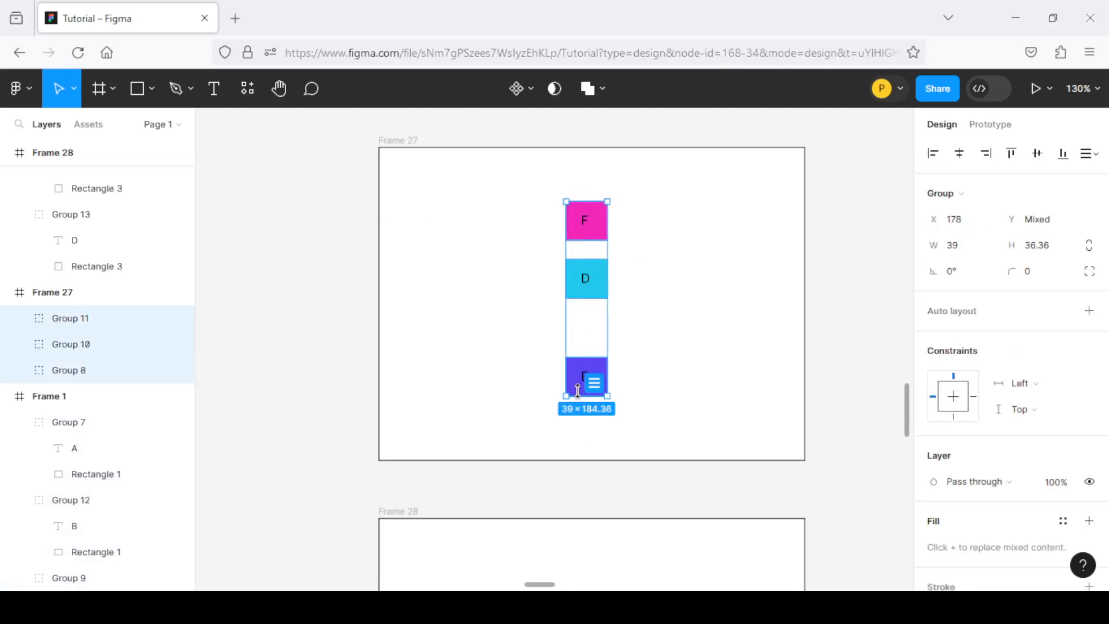
Try Tidy up on the selected F, D and E groups and undo it
scroll(580, 231, up, 3)
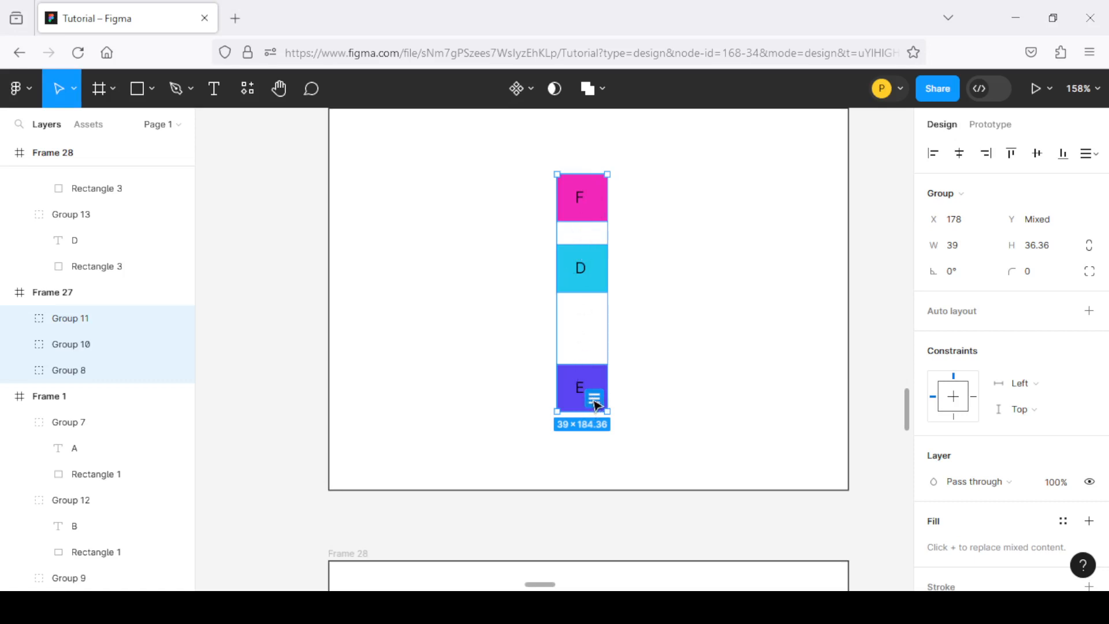
scroll(594, 406, up, 5)
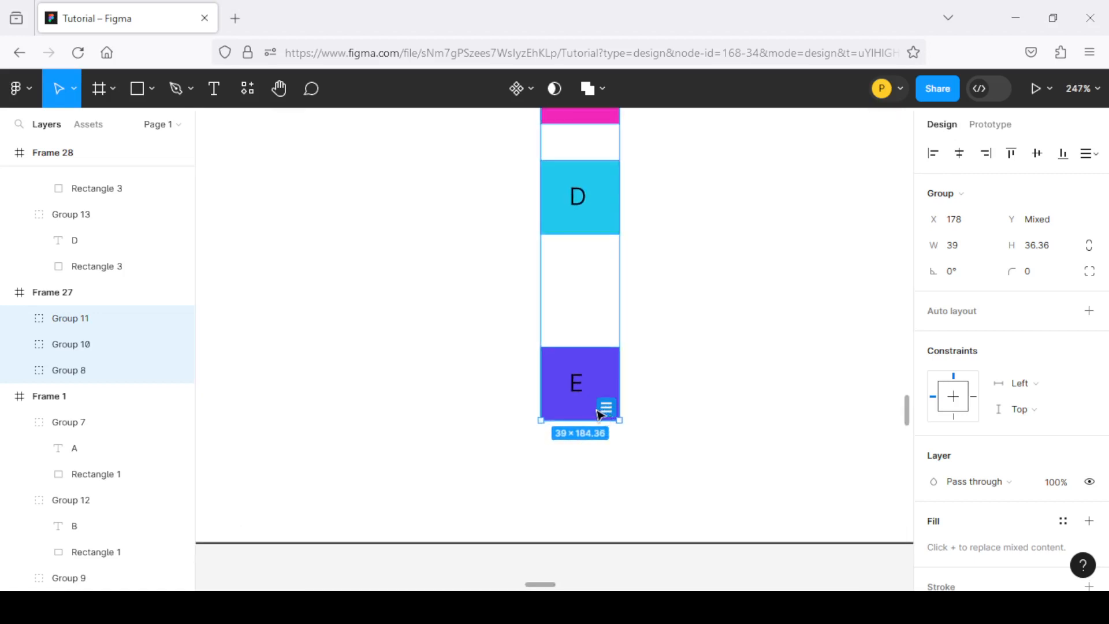
scroll(601, 414, down, 2)
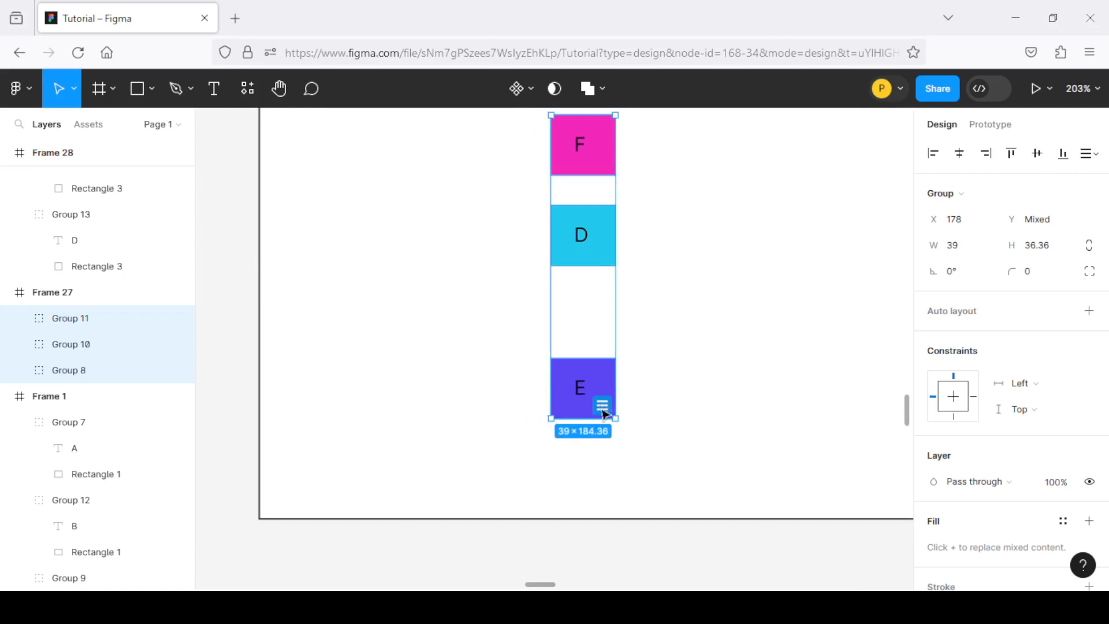
scroll(606, 410, down, 2)
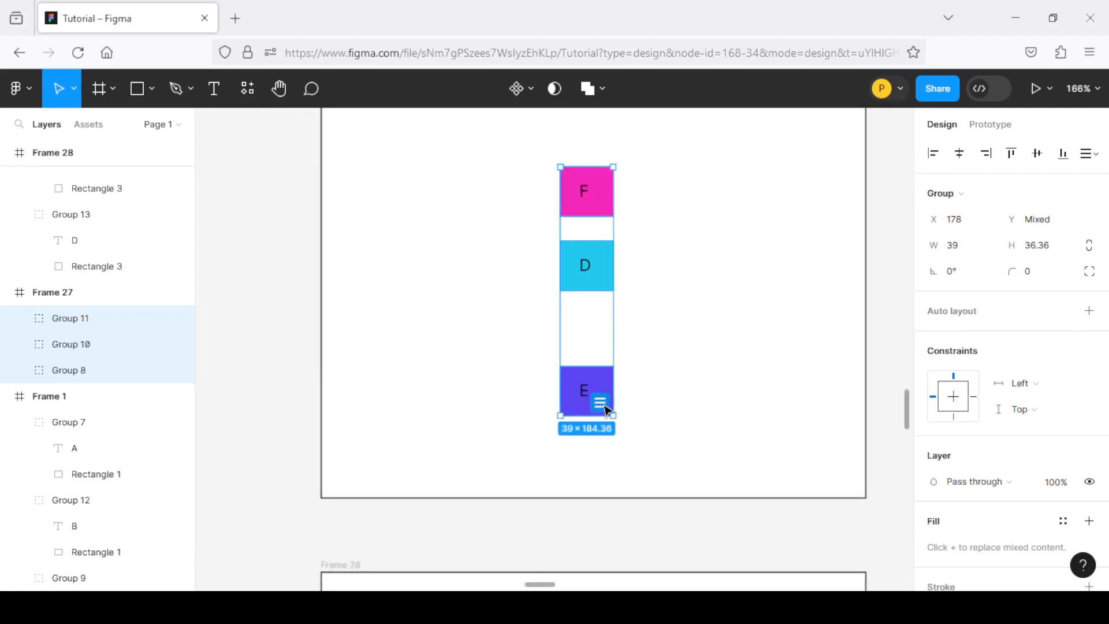
click(600, 404)
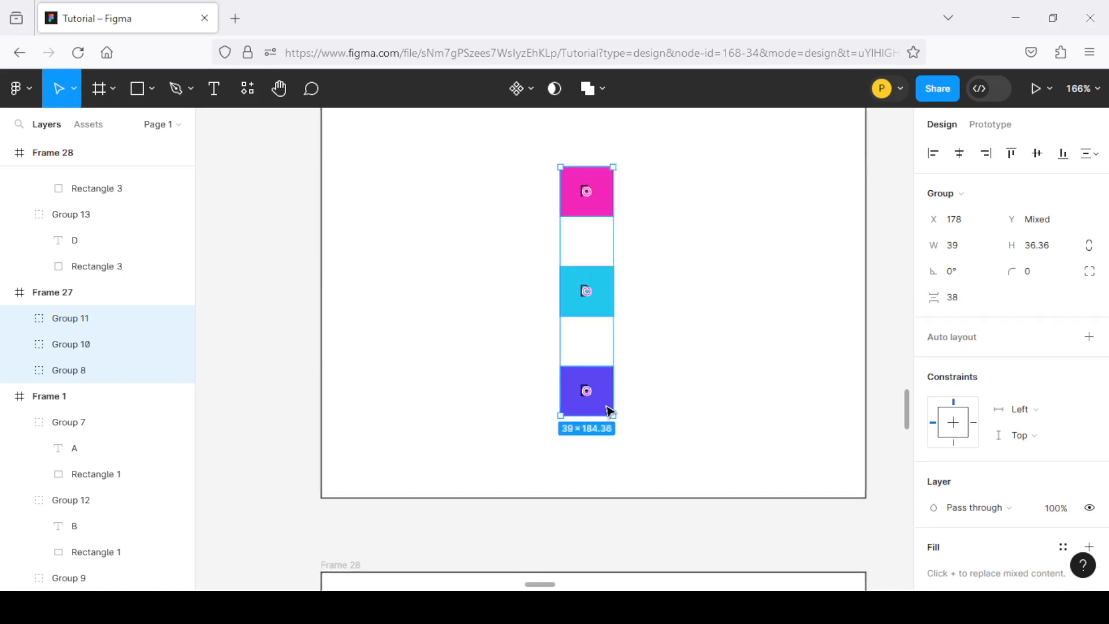
key(ctrl+z)
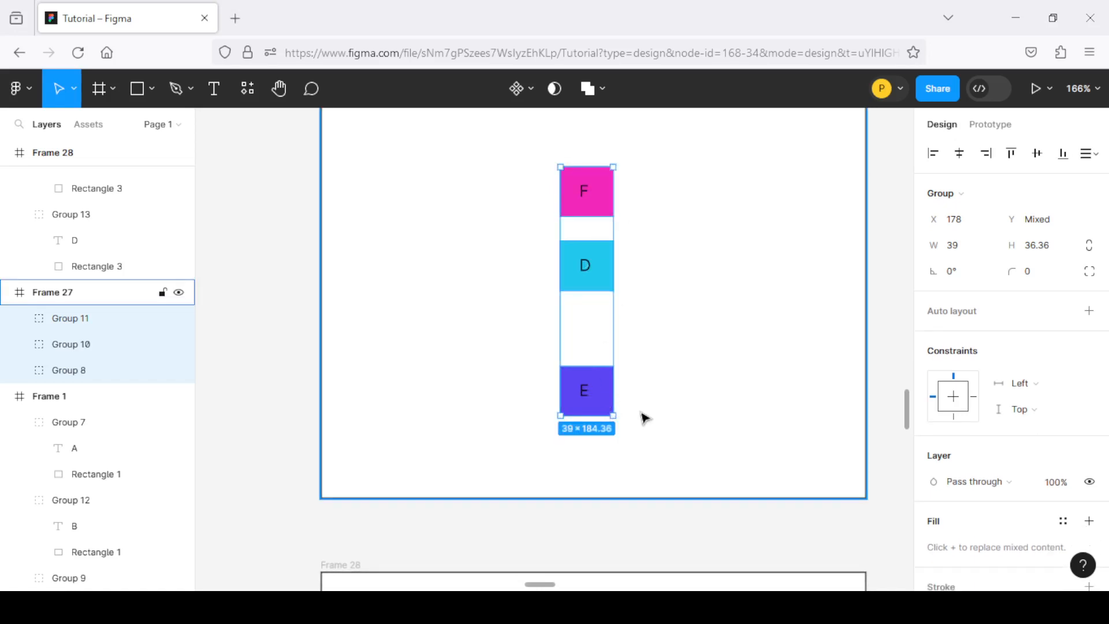
Distribute the vertical spacing of the F, D and E groups in Frame 27 evenly and deselect them
click(1097, 157)
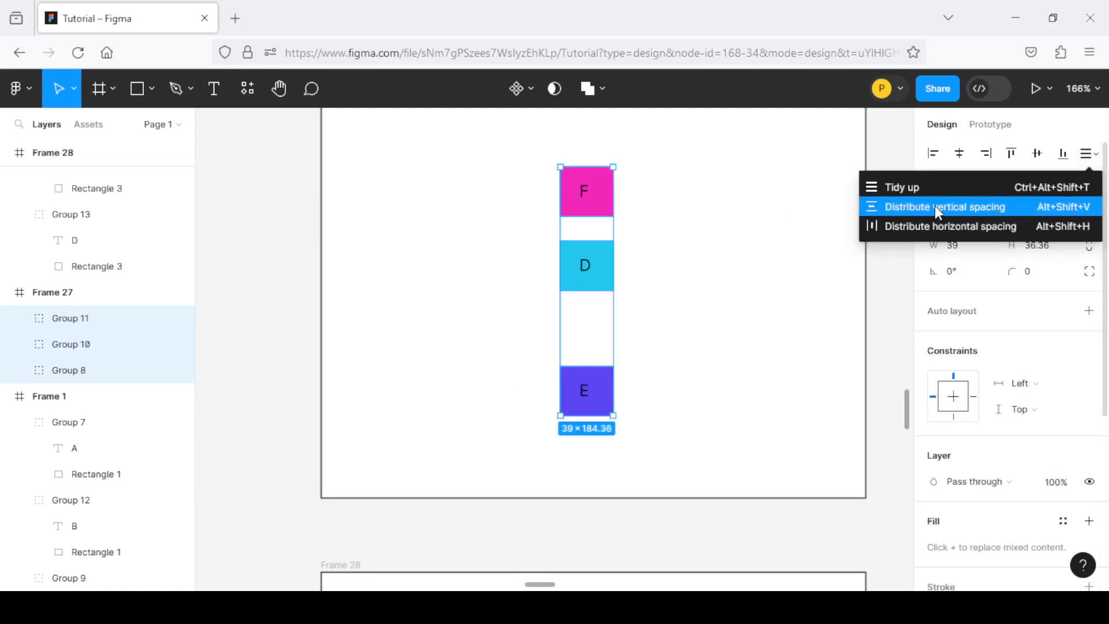
click(1000, 209)
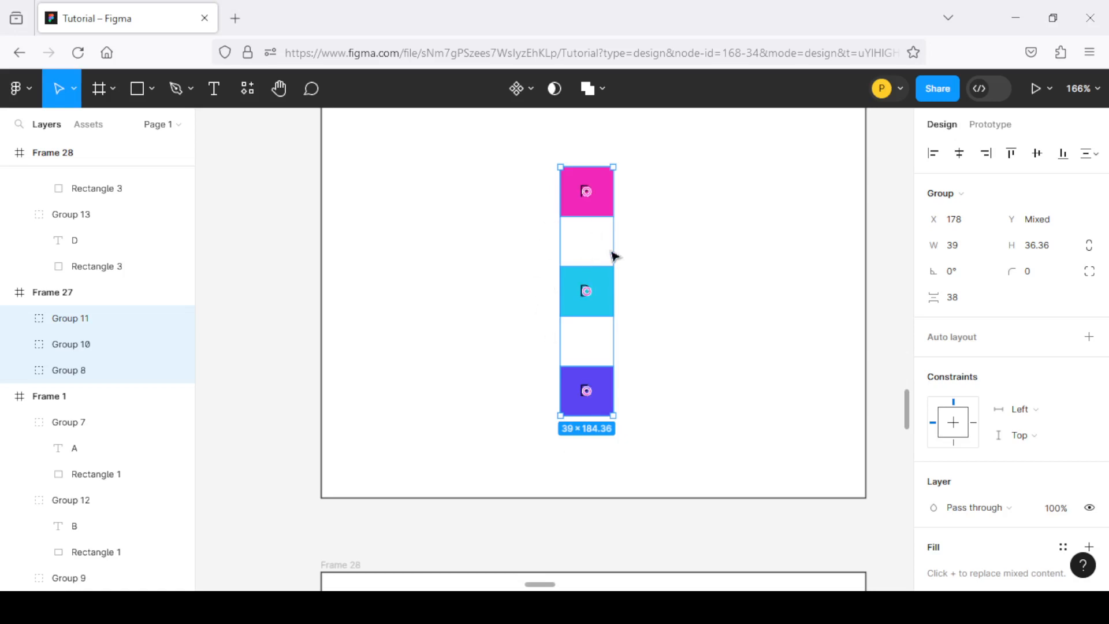
scroll(611, 255, up, 1)
scroll(592, 288, down, 3)
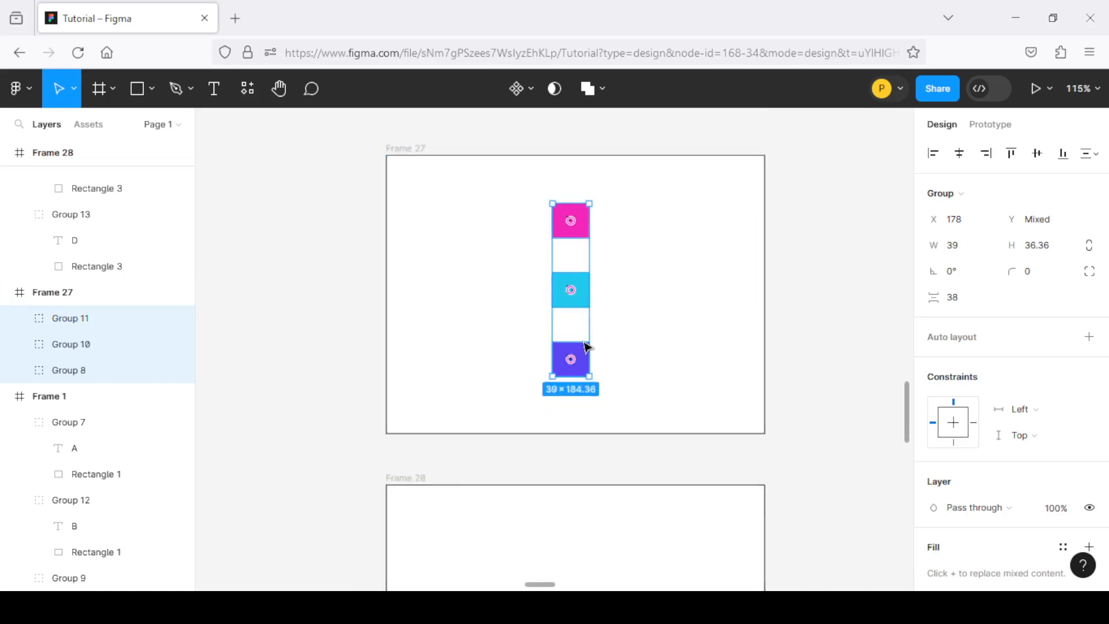
scroll(564, 309, up, 1)
scroll(557, 243, down, 2)
scroll(567, 331, up, 4)
scroll(551, 289, down, 2)
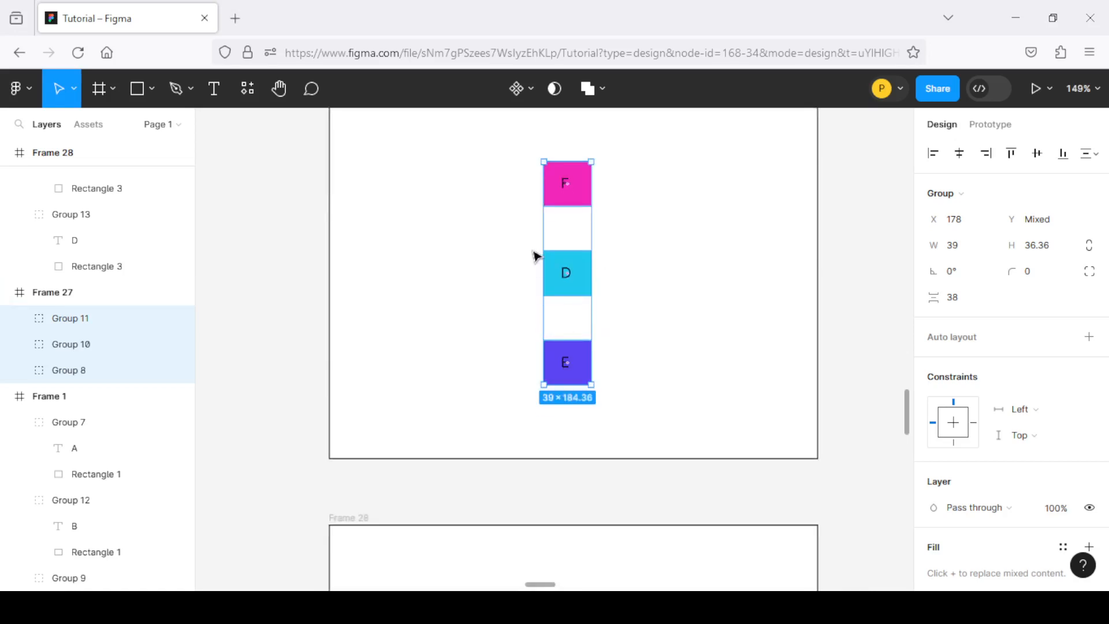
scroll(535, 255, up, 1)
click(1093, 154)
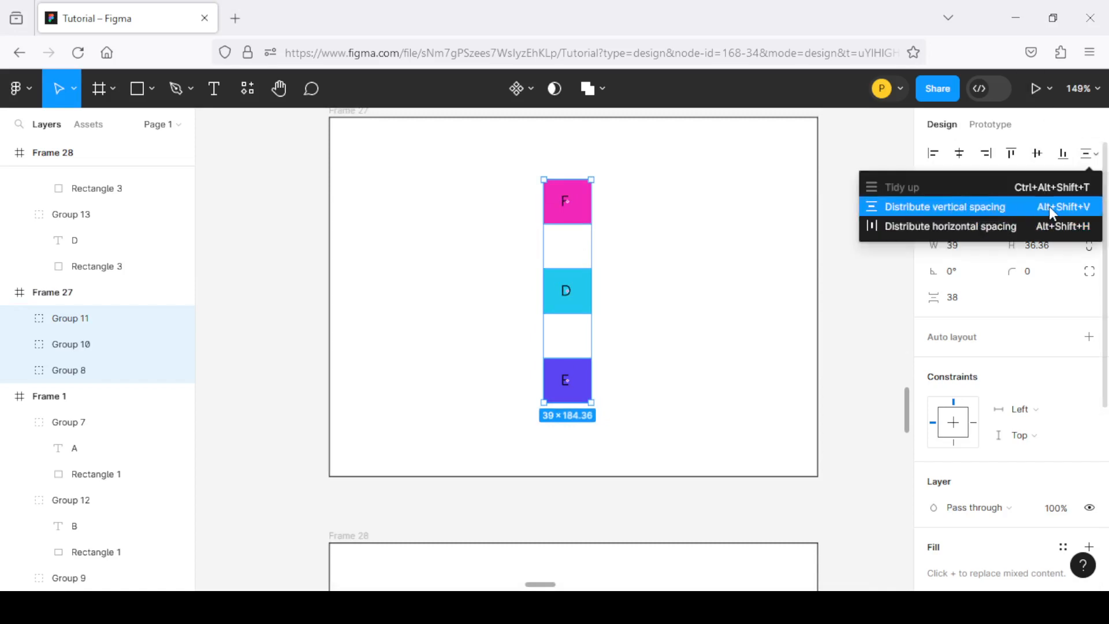
click(505, 289)
Select the E, D and F groups in Frame 28 together
scroll(514, 289, down, 6)
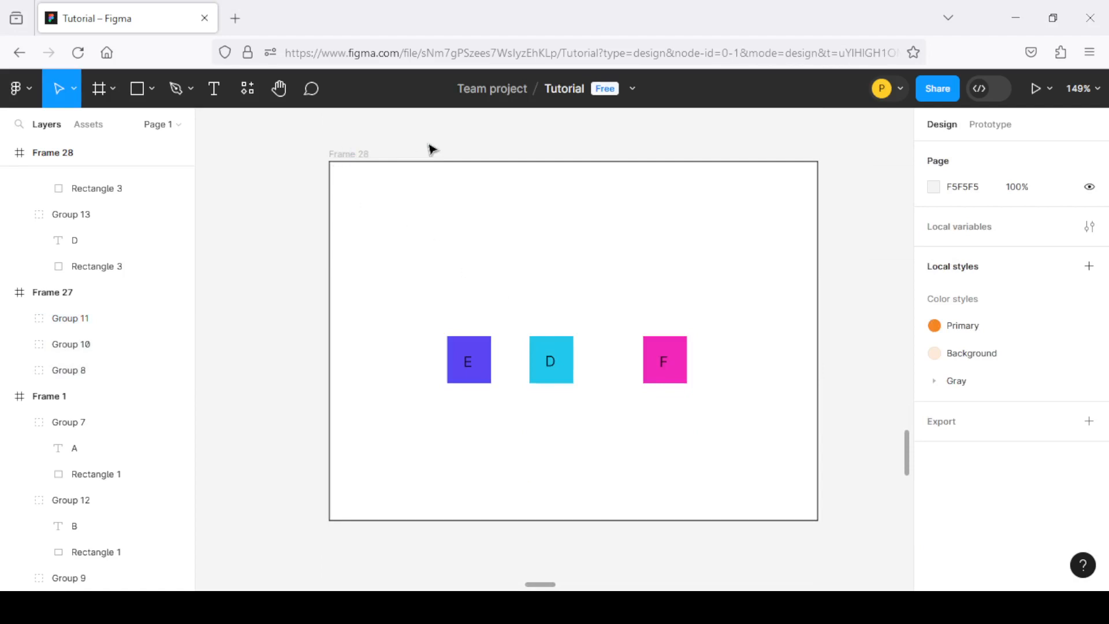
scroll(429, 153, up, 1)
scroll(487, 397, down, 2)
scroll(486, 397, up, 3)
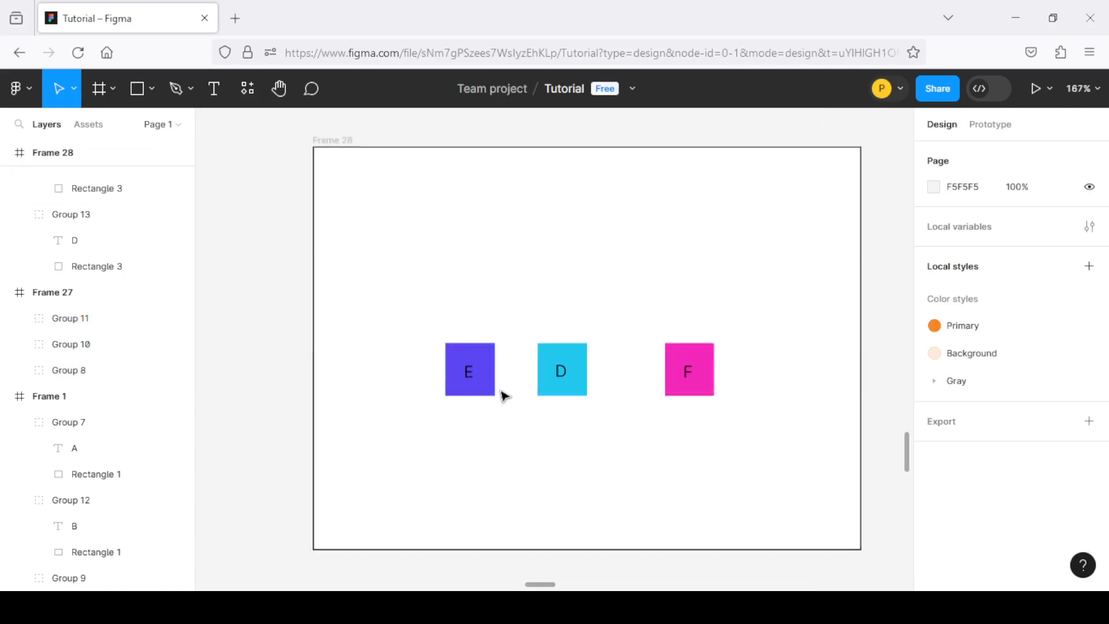
click(468, 366)
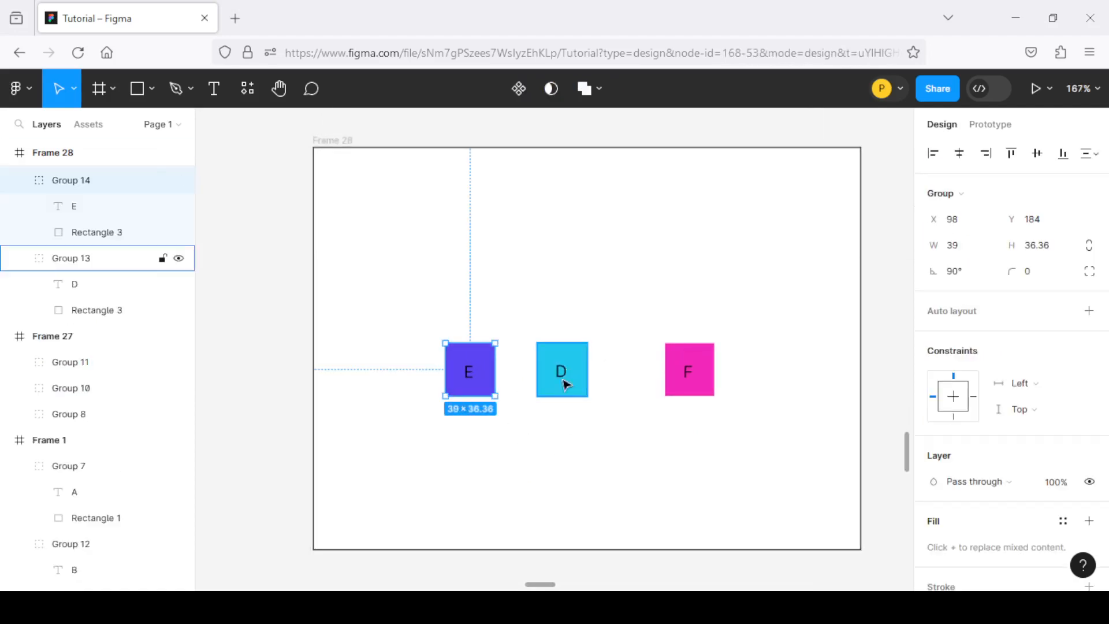
shift+click(562, 371)
shift+click(704, 383)
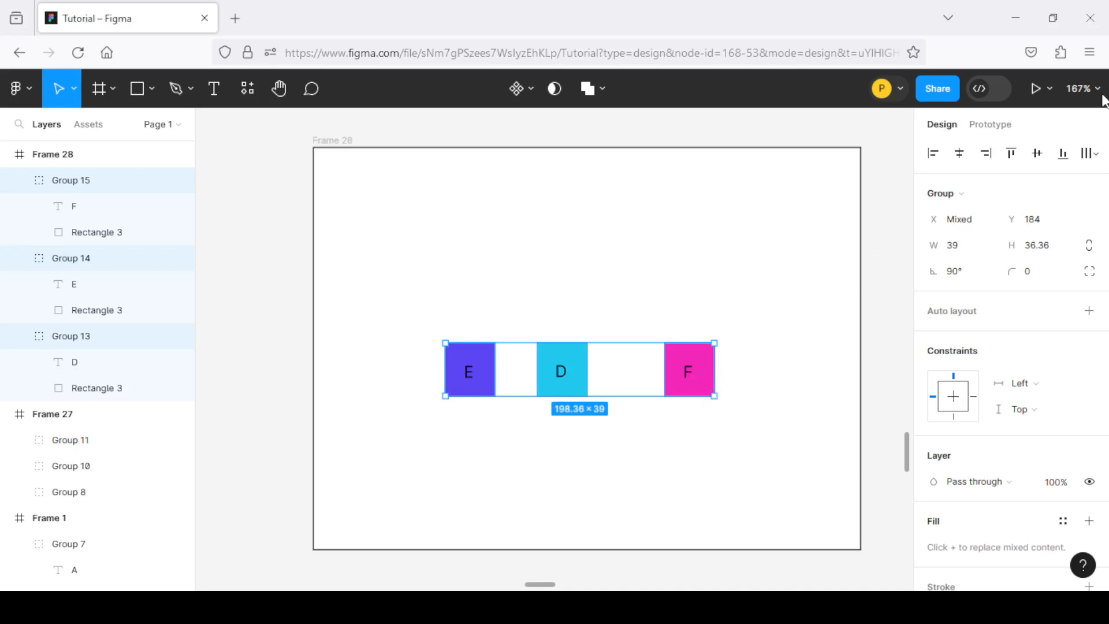
Try Tidy up on the selected row of E, D and F groups in Frame 28
click(1099, 158)
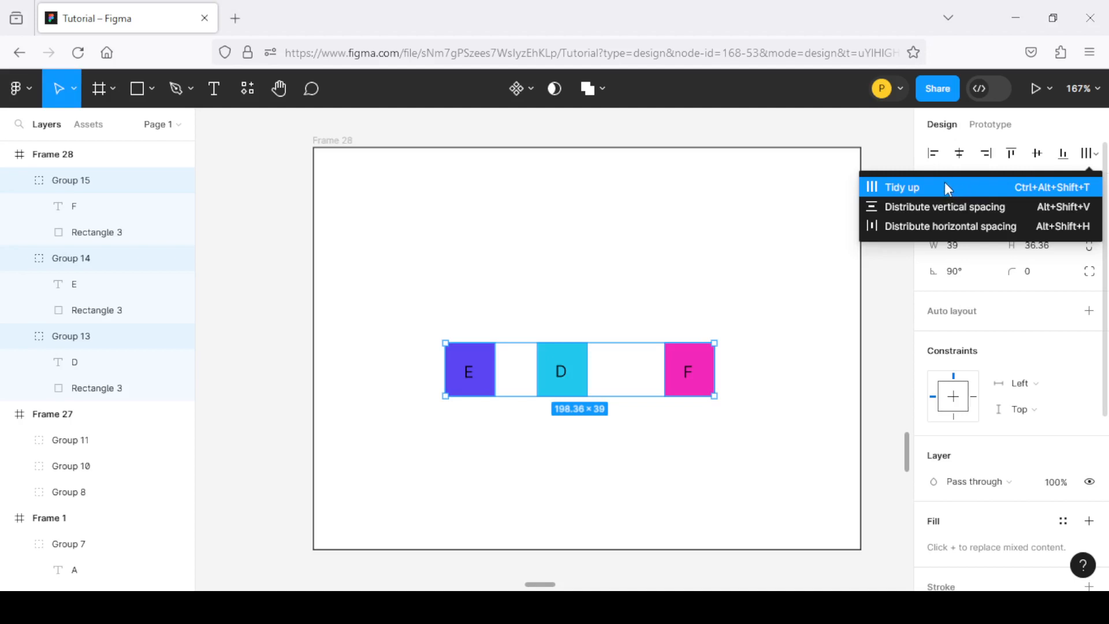
click(900, 193)
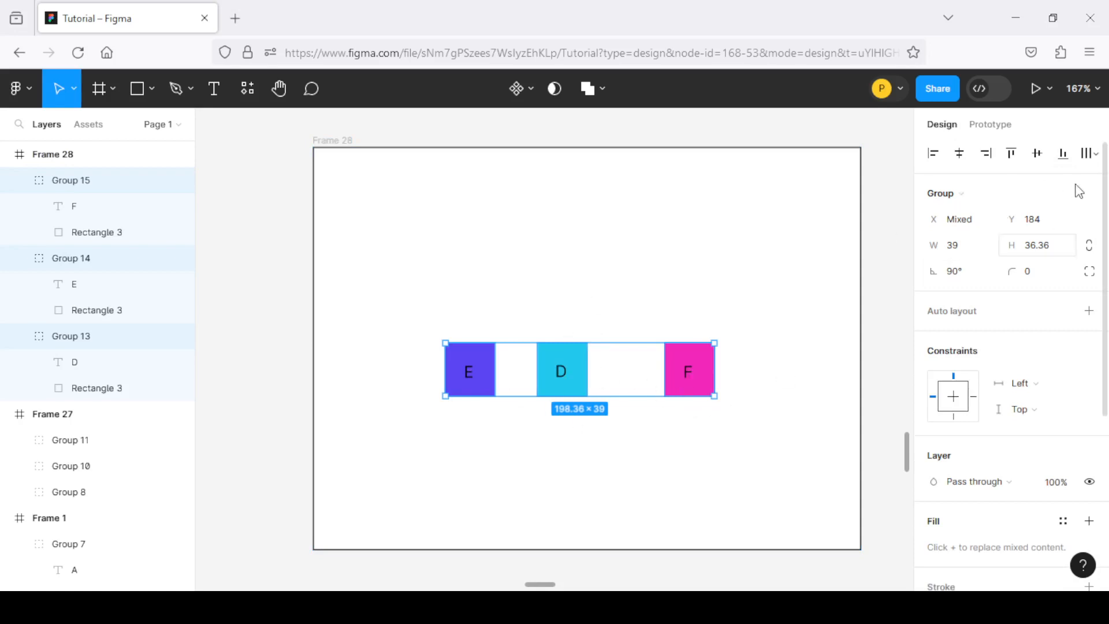
Distribute the horizontal spacing of the selected E, D and F groups in Frame 28 evenly
click(1099, 155)
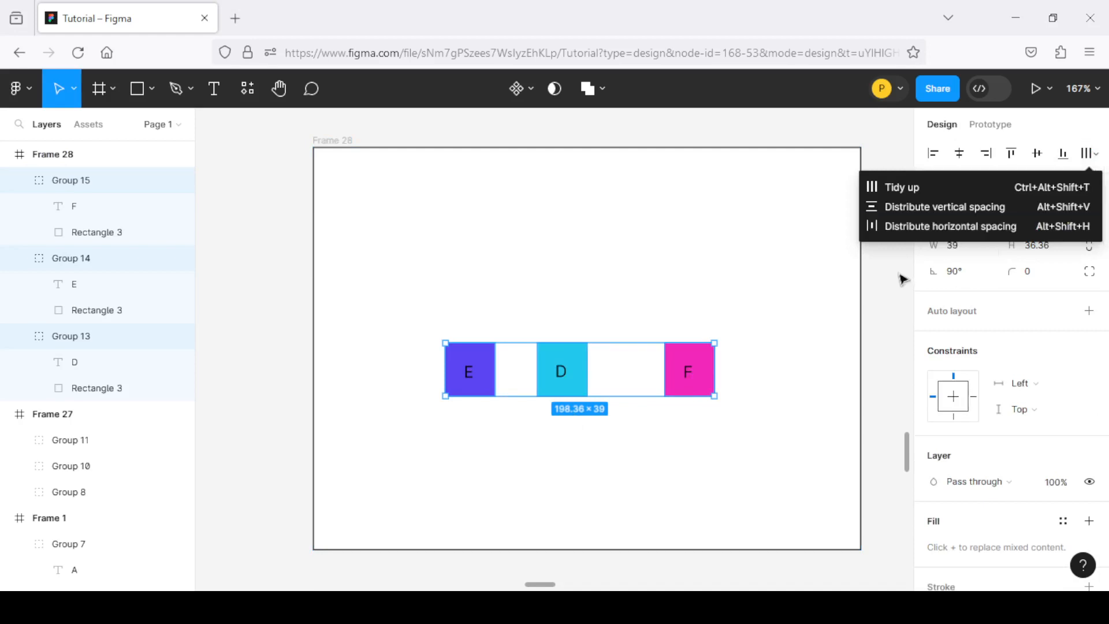
click(949, 232)
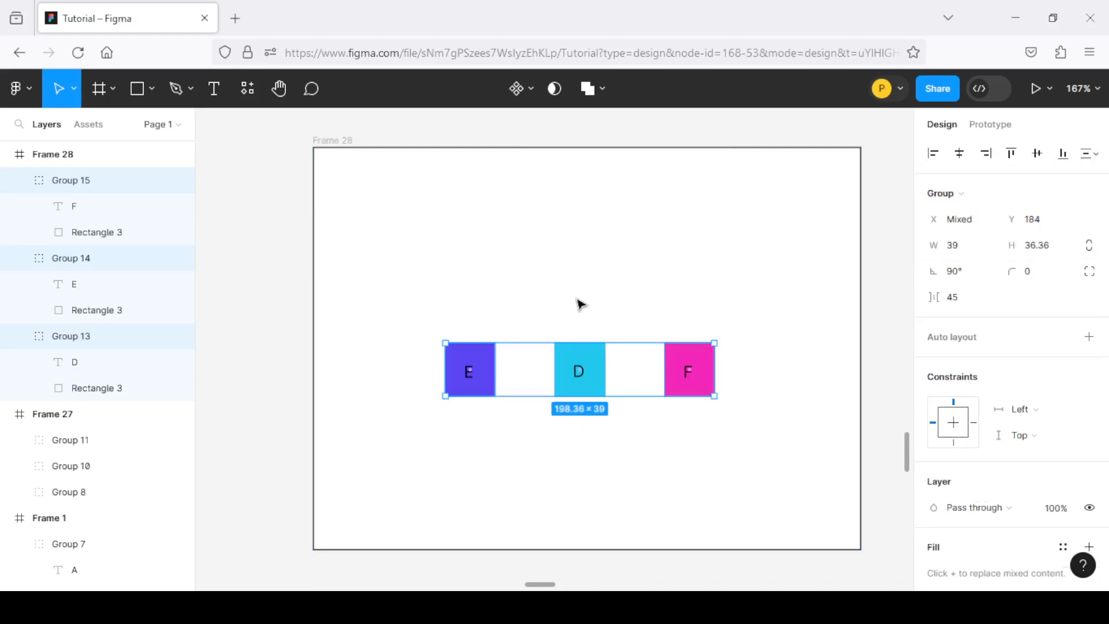
scroll(566, 329, down, 2)
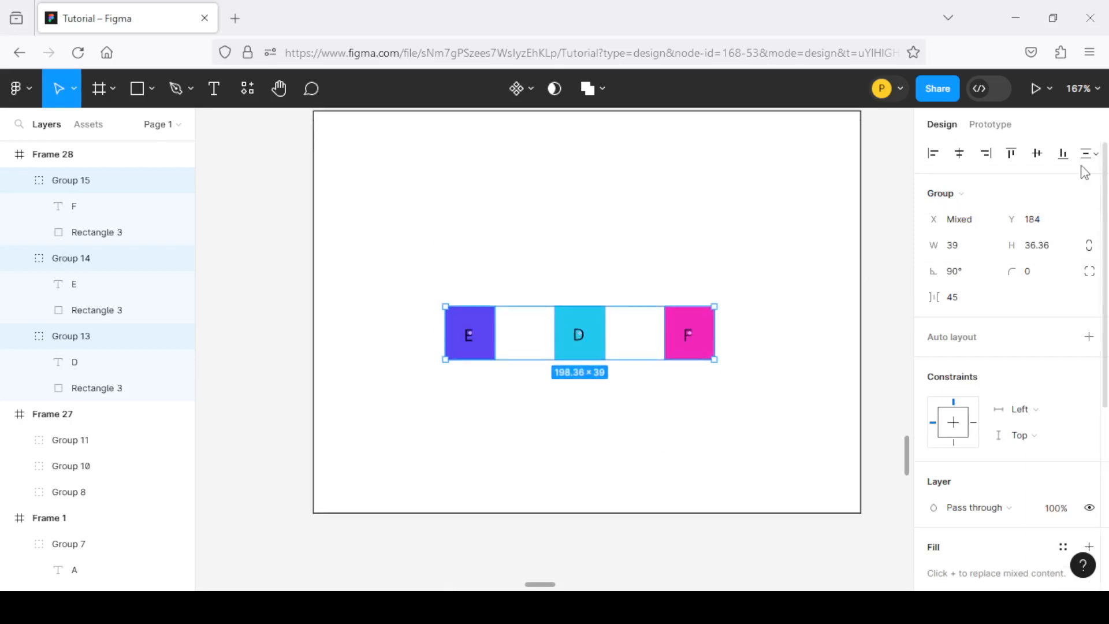
mouse_move(565, 351)
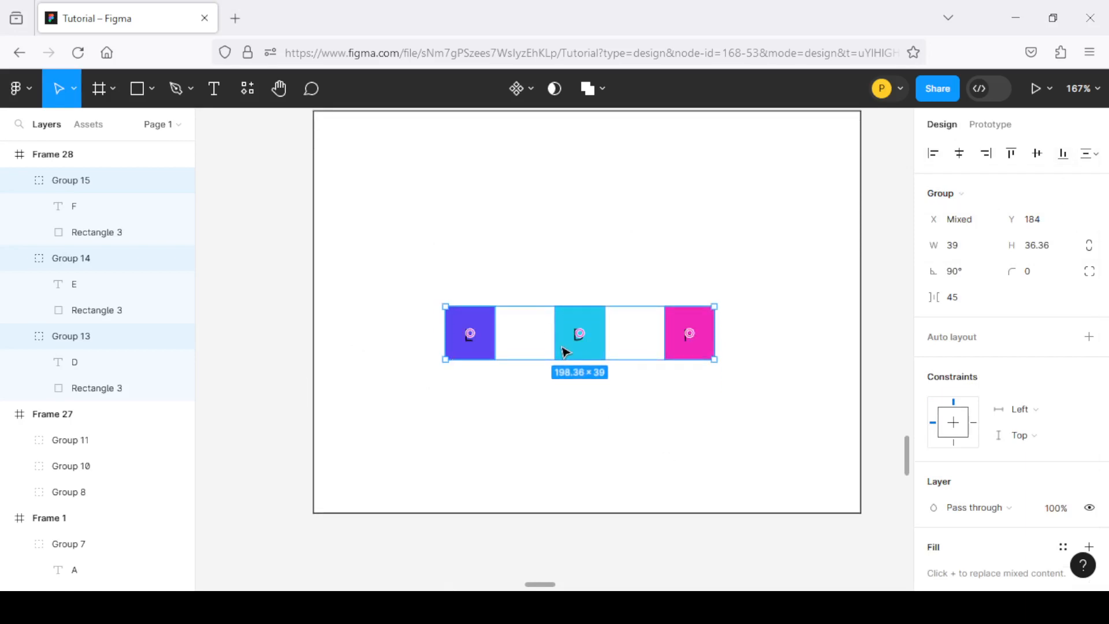
Examine the purple rounded button shape in Frame 29, selecting it to show its bounds
scroll(560, 355, down, 4)
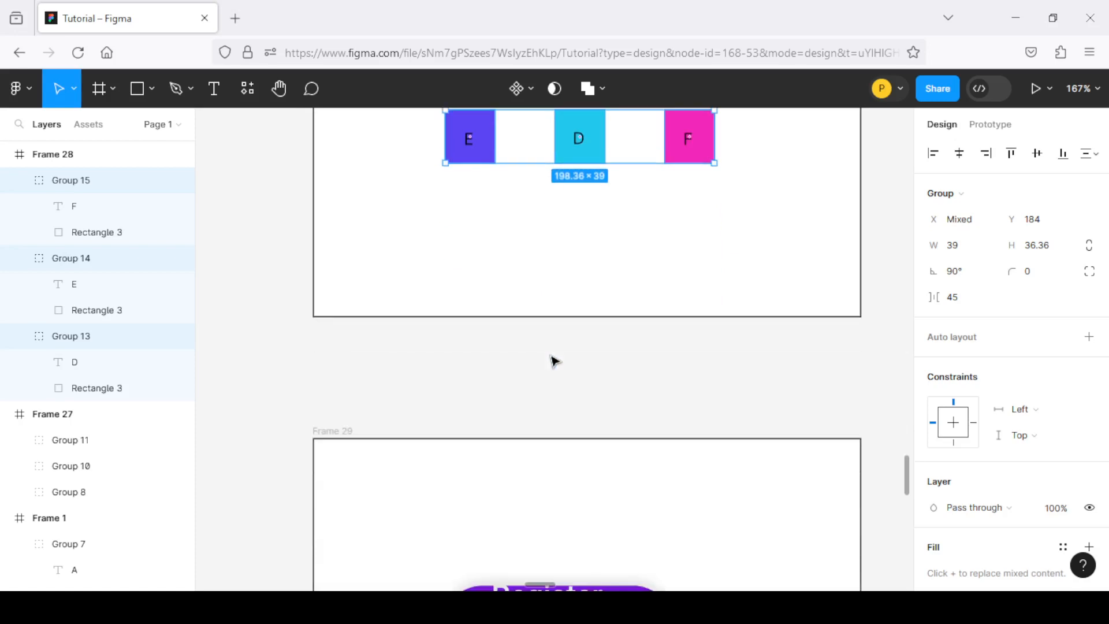
ctrl+scroll(552, 361, down, 5)
scroll(553, 361, down, 5)
ctrl+scroll(554, 323, up, 3)
ctrl+scroll(594, 267, up, 3)
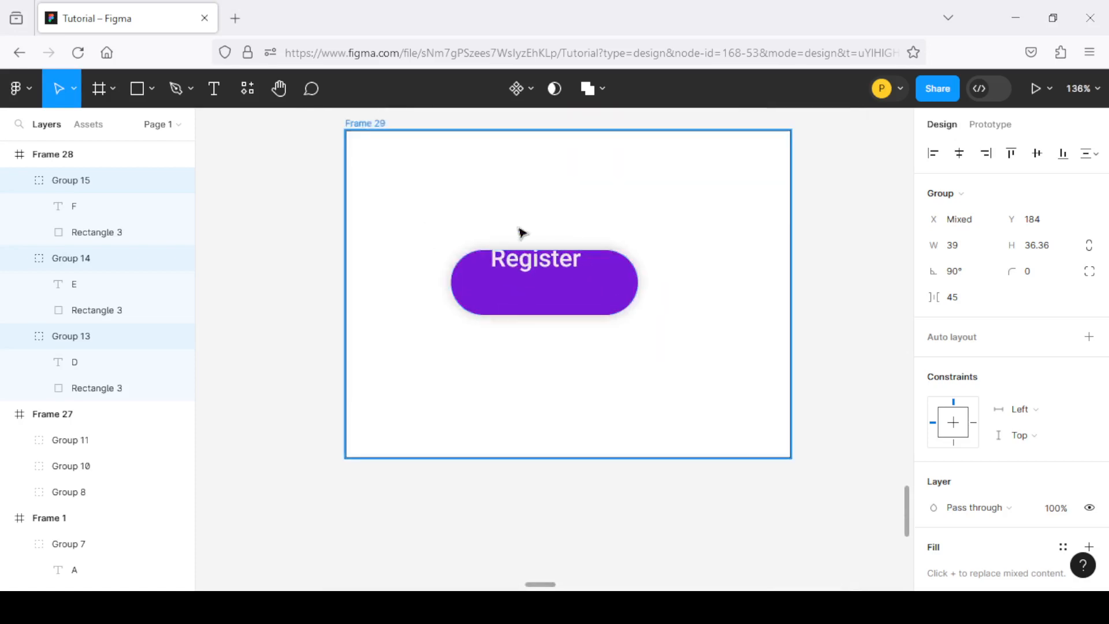
ctrl+scroll(520, 231, down, 3)
ctrl+scroll(510, 243, up, 4)
ctrl+scroll(564, 280, up, 3)
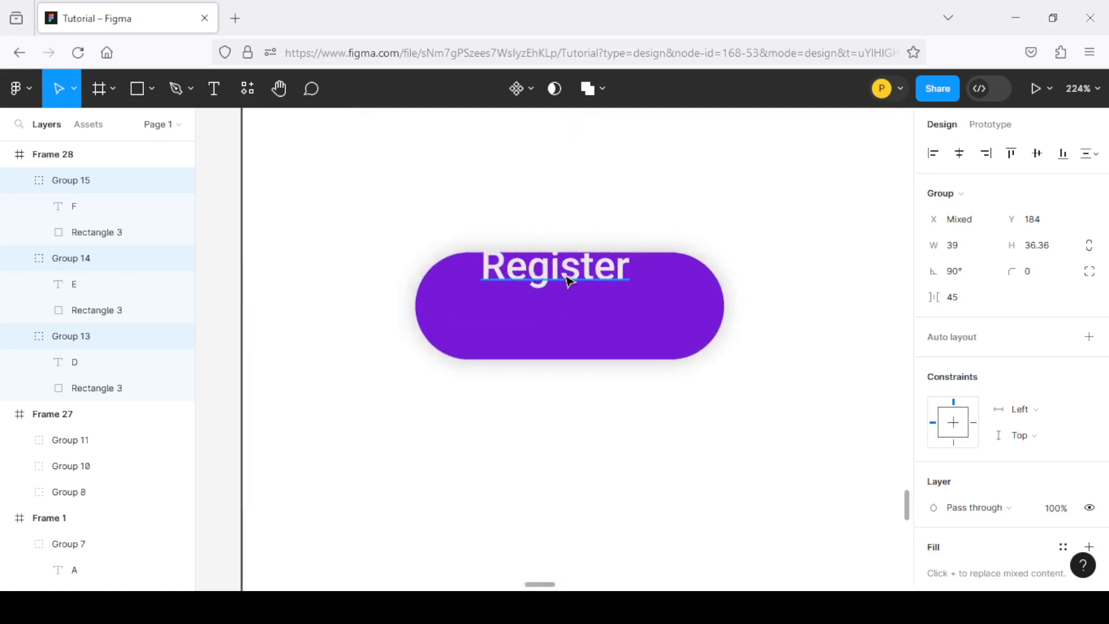
ctrl+scroll(562, 265, down, 4)
ctrl+scroll(580, 305, up, 1)
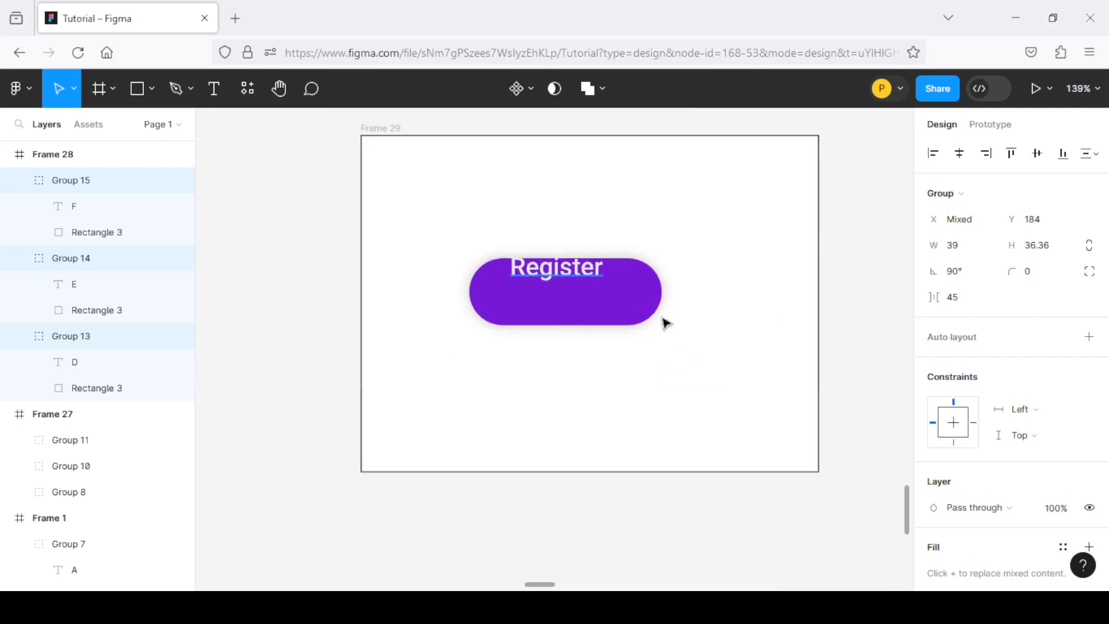
click(613, 307)
ctrl+scroll(581, 285, up, 3)
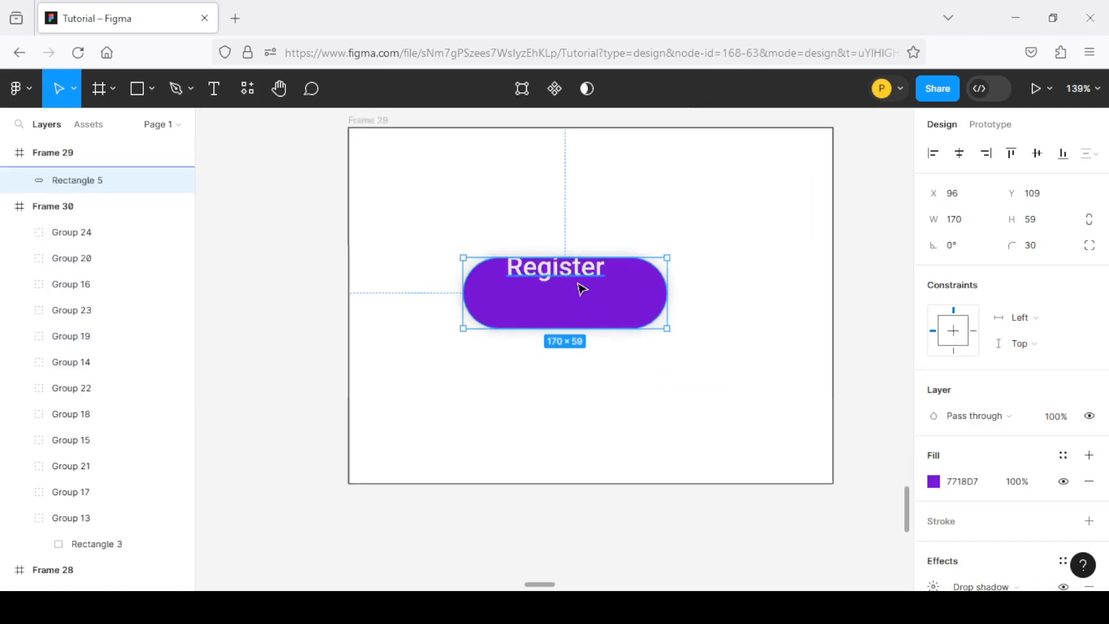
click(568, 336)
ctrl+scroll(568, 329, down, 3)
ctrl+scroll(571, 327, up, 1)
click(570, 328)
ctrl+scroll(539, 282, up, 3)
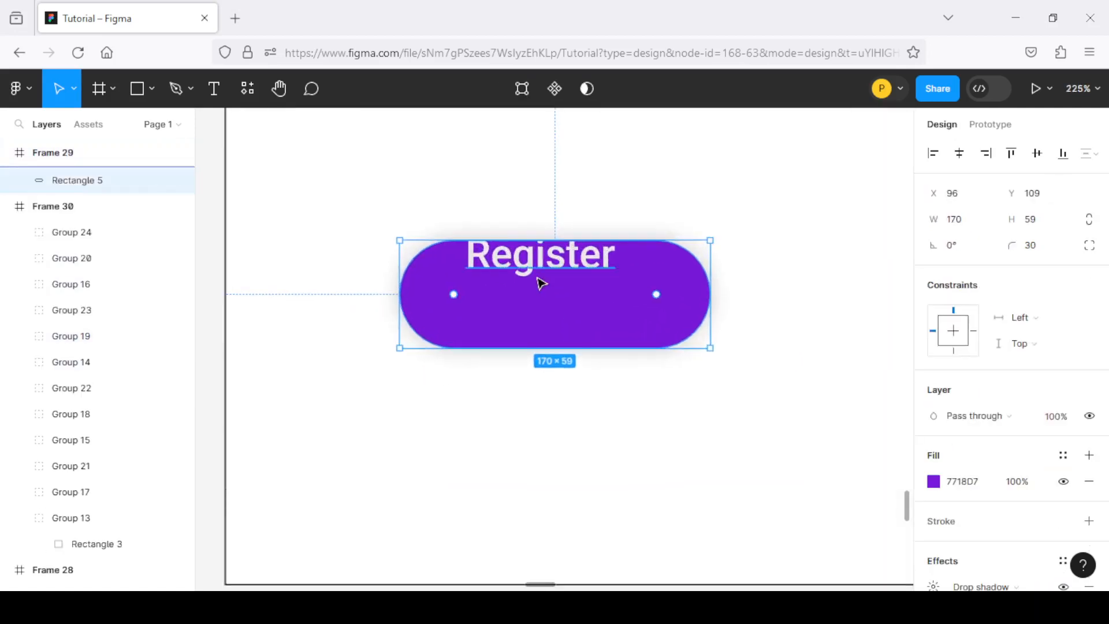
Select the Register text in Frame 29 and examine its placement over the purple button shape
ctrl+scroll(549, 277, down, 2)
click(554, 268)
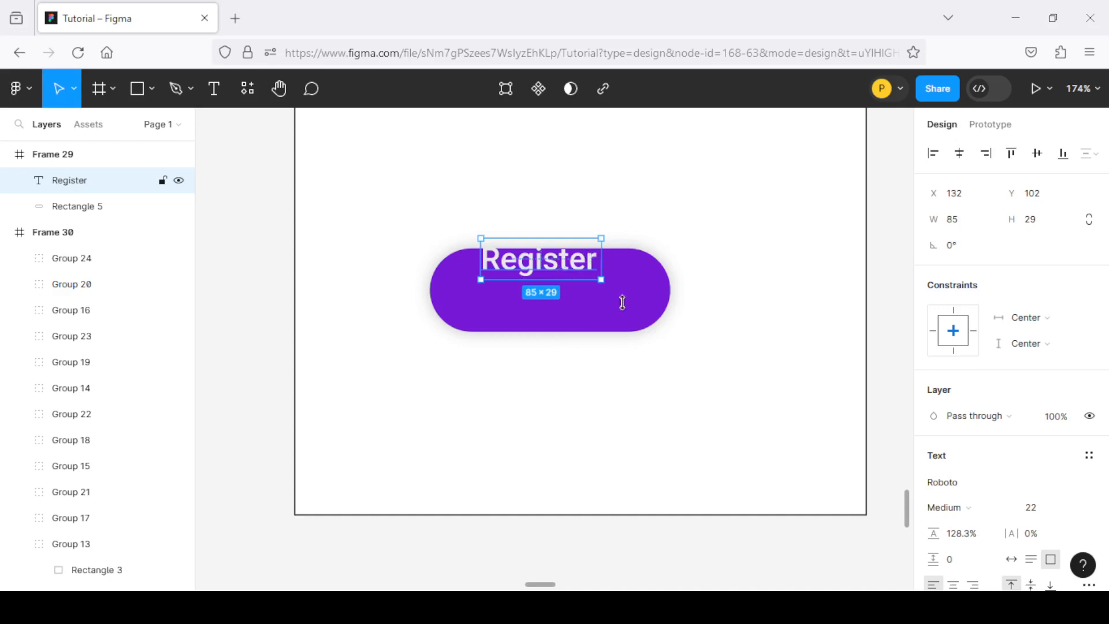
ctrl+scroll(483, 260, down, 3)
ctrl+scroll(521, 264, up, 4)
ctrl+scroll(492, 271, down, 3)
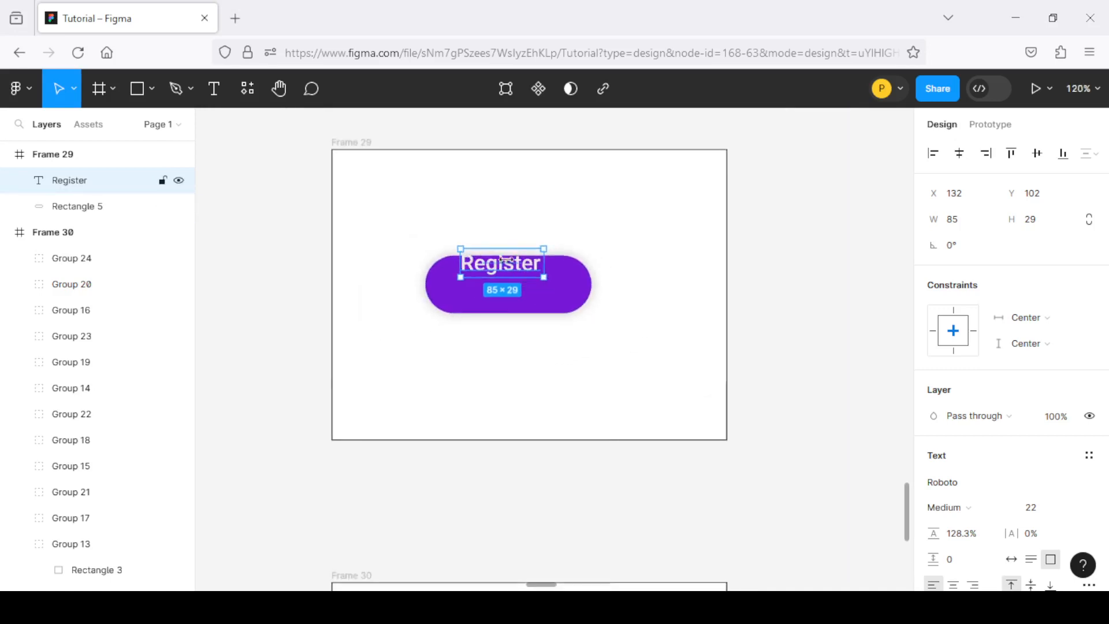
ctrl+scroll(506, 260, up, 2)
ctrl+scroll(438, 231, down, 3)
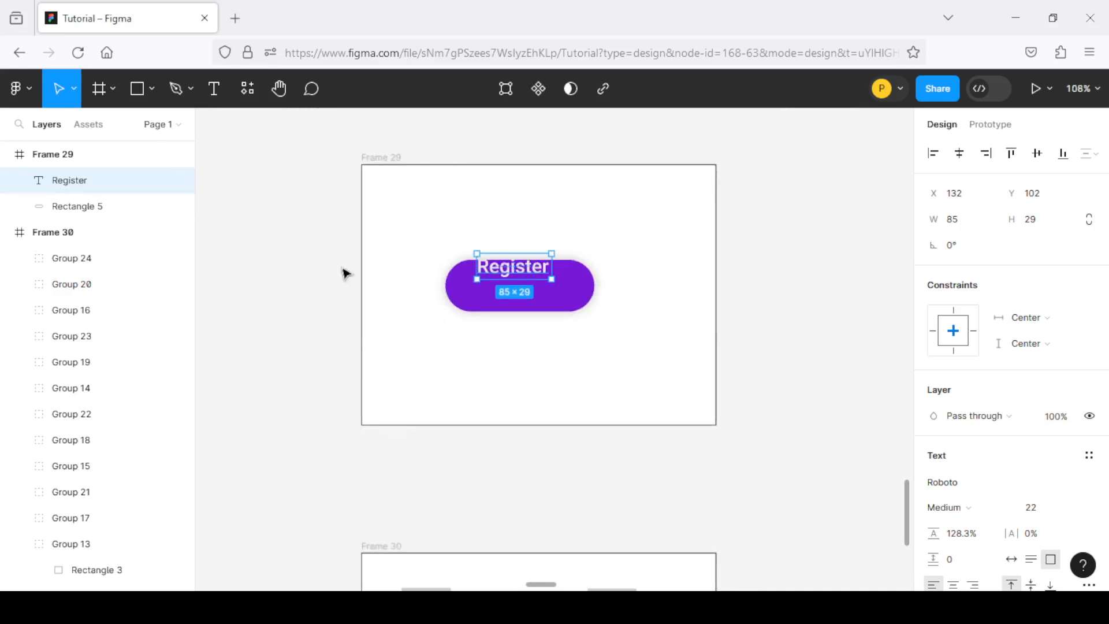
ctrl+scroll(648, 267, up, 1)
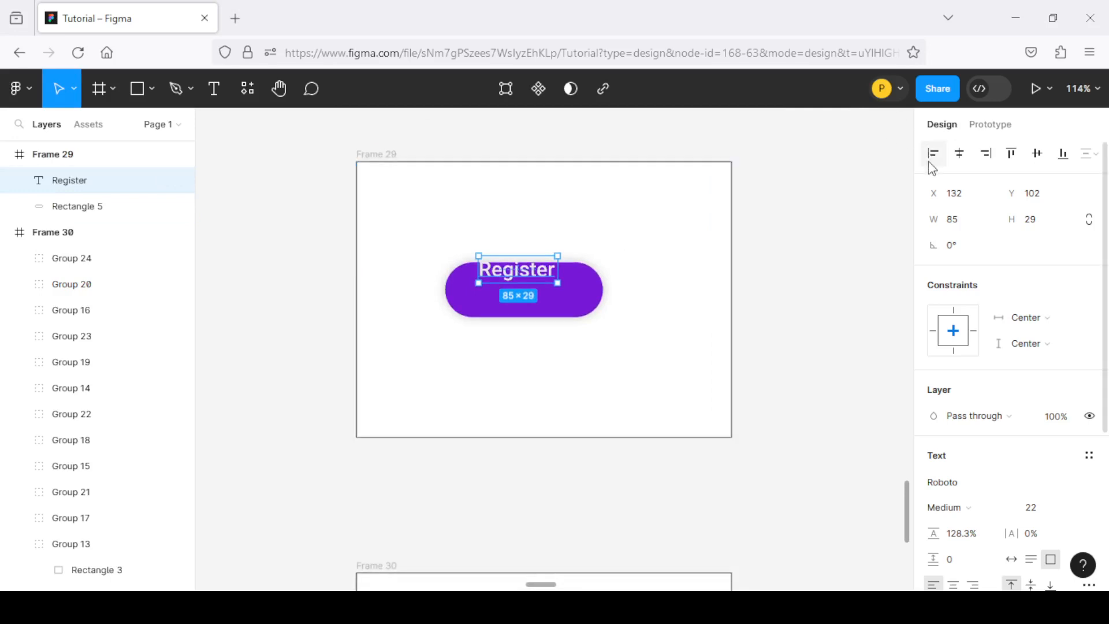
ctrl+scroll(479, 306, up, 2)
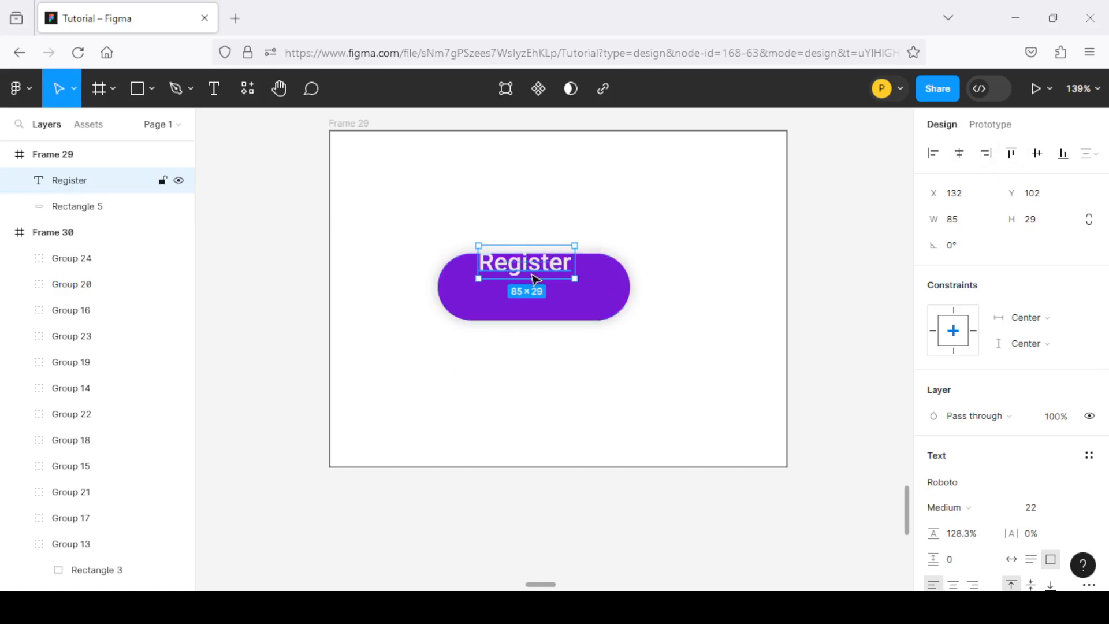
Align the Register text and the purple button shape in Frame 29 to their shared vertical and horizontal centers
click(519, 203)
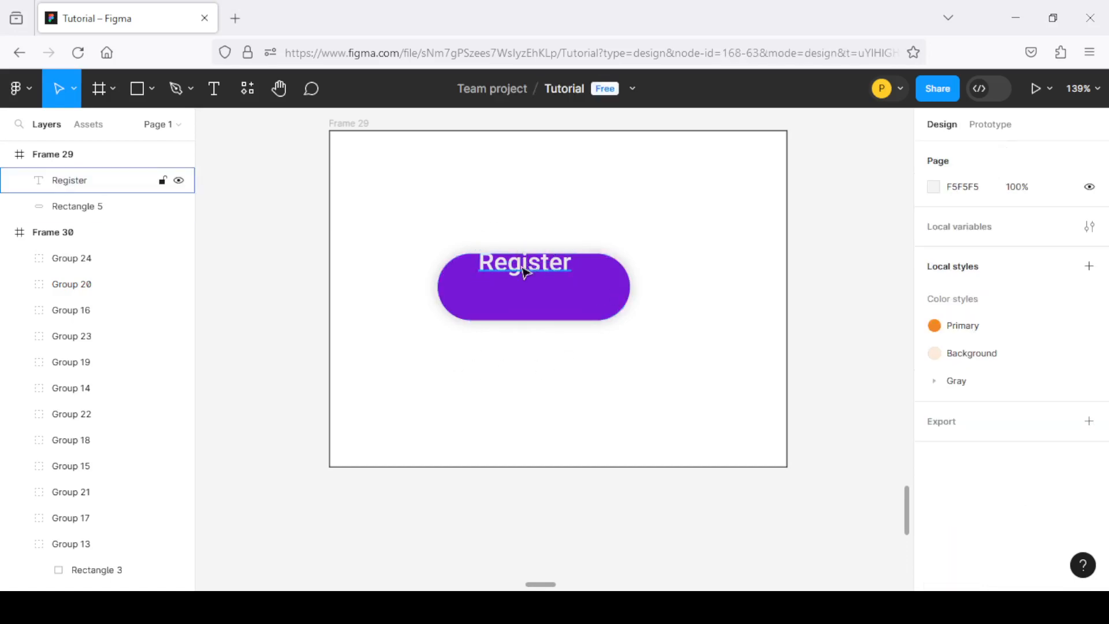
click(518, 271)
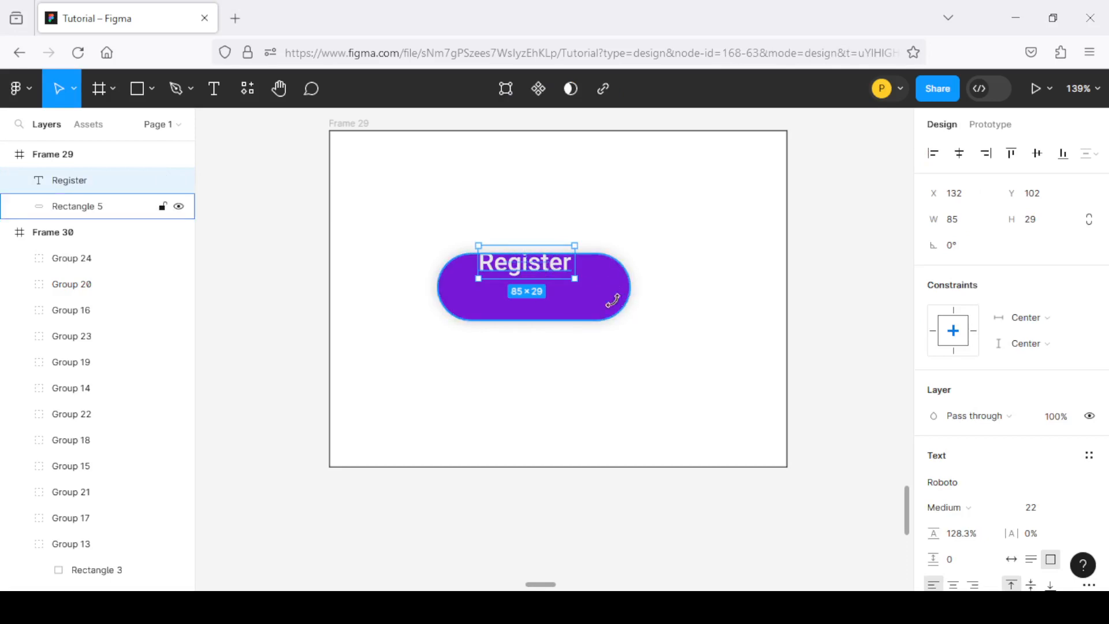
shift+click(595, 308)
scroll(587, 314, up, 3)
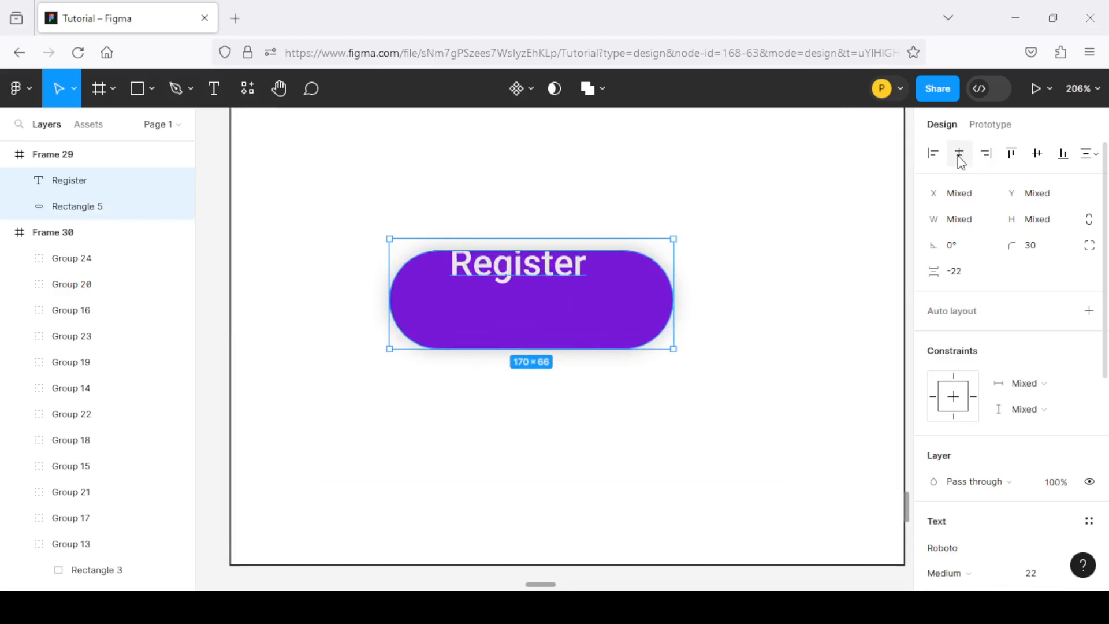
click(1038, 161)
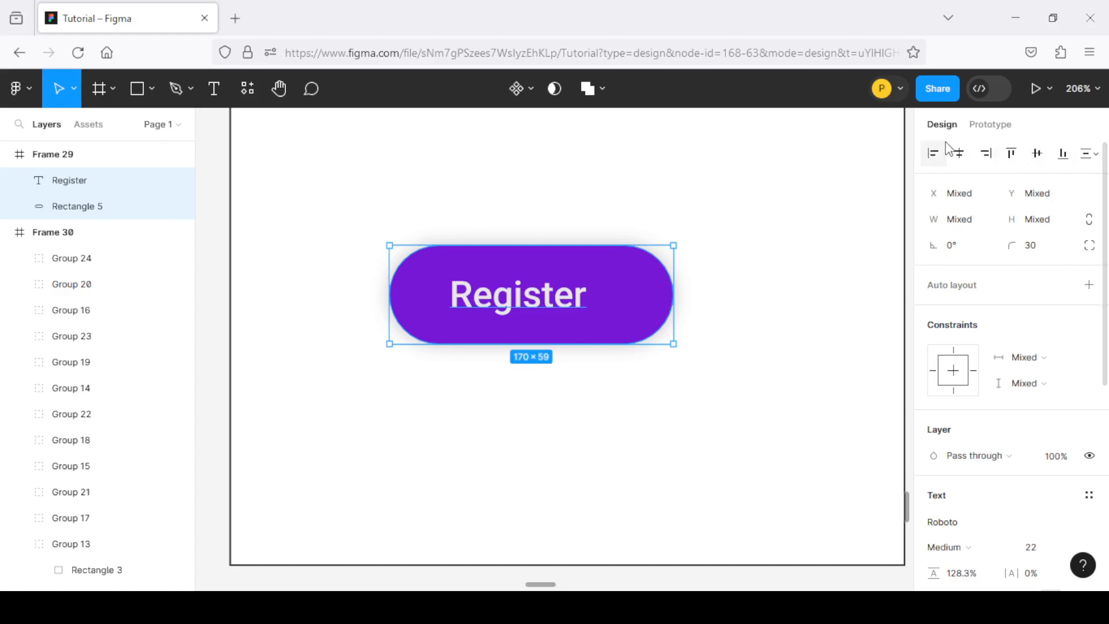
click(960, 152)
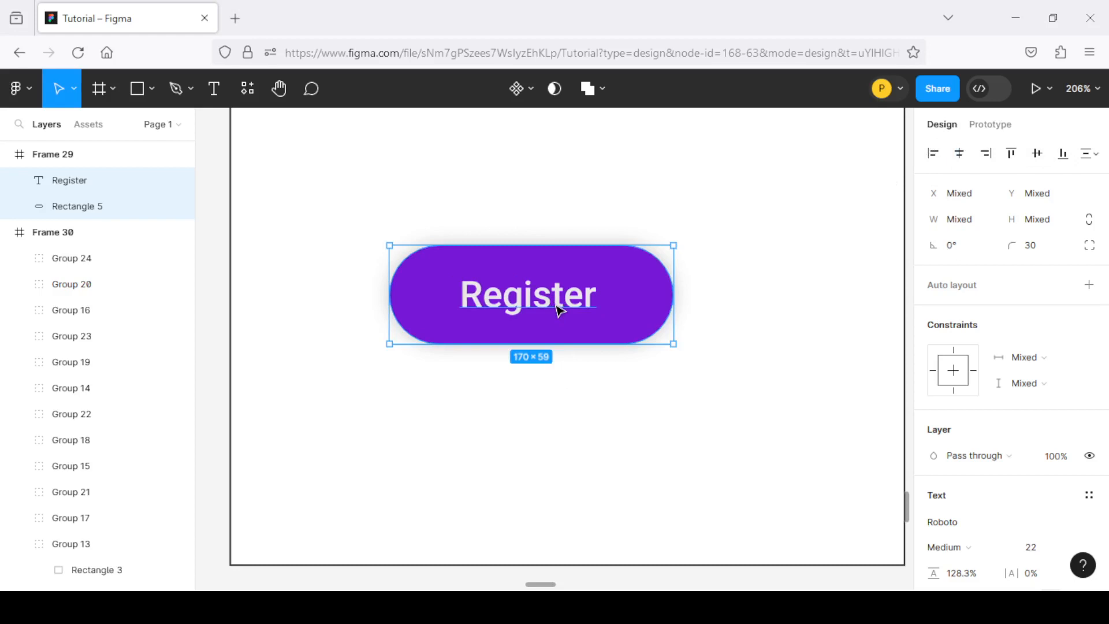
click(477, 304)
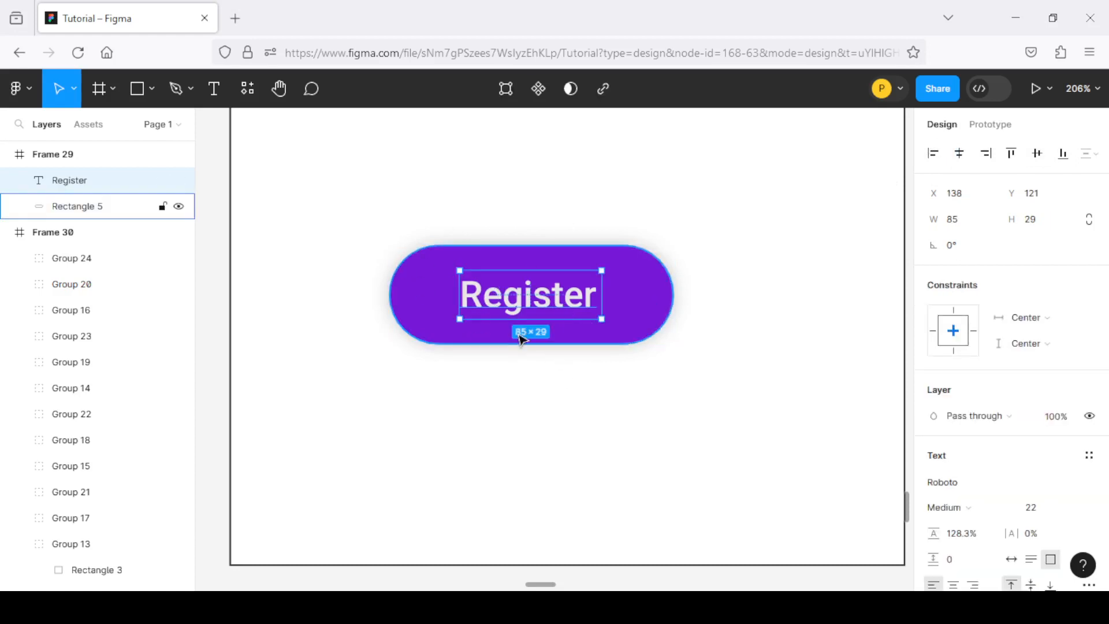
Arrange all the scattered gray squares in Frame 30 into an even grid with Tidy up
scroll(454, 299, down, 5)
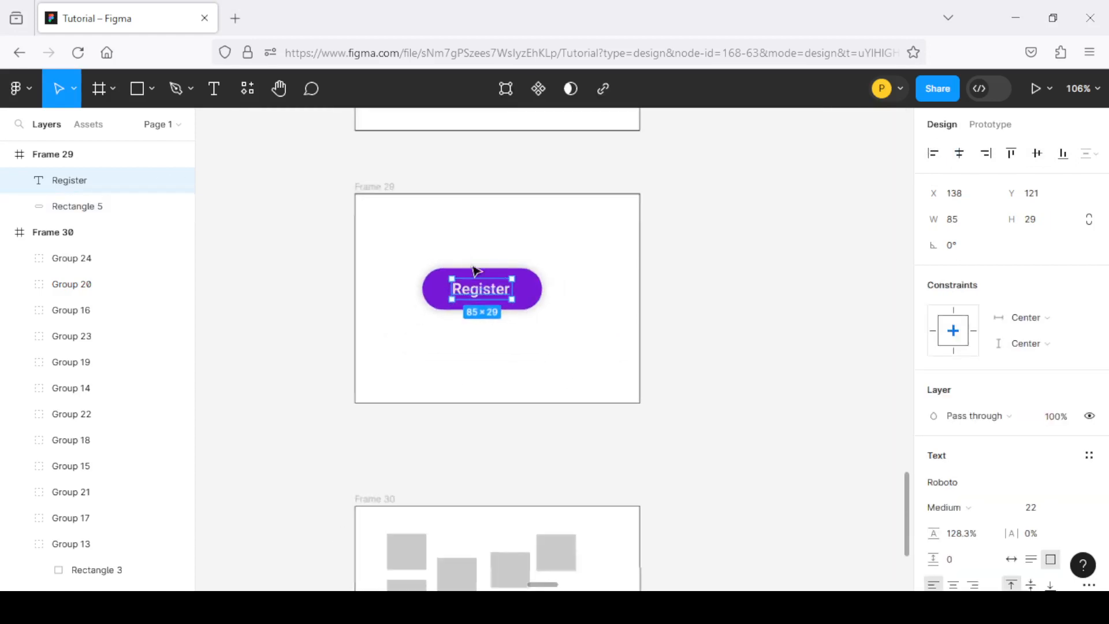
scroll(474, 271, down, 10)
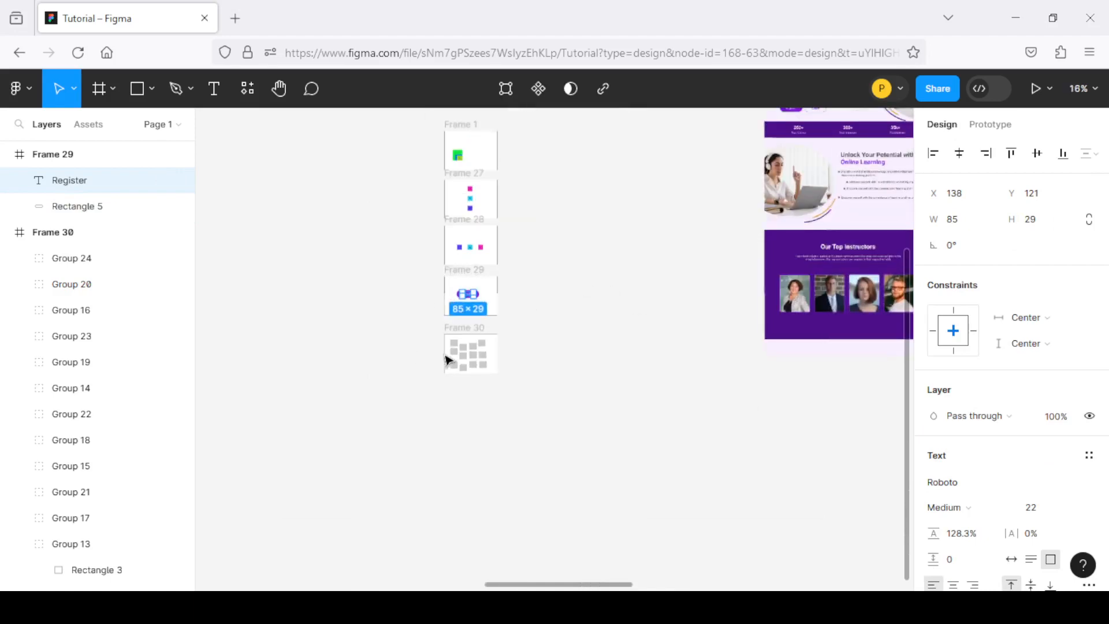
scroll(448, 361, up, 5)
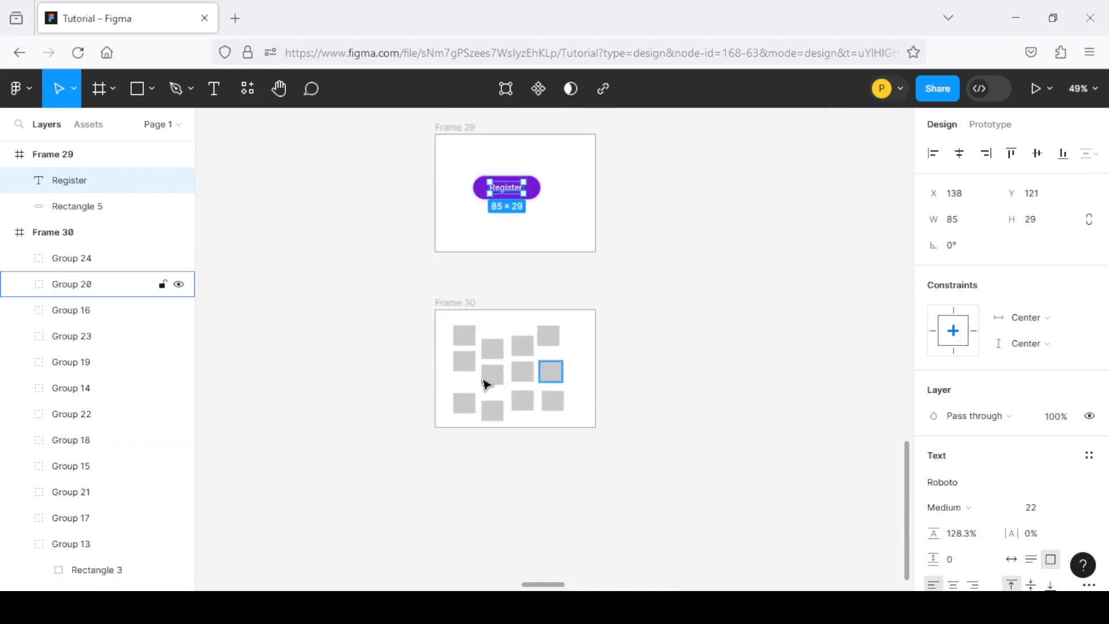
scroll(487, 384, down, 3)
scroll(481, 339, up, 4)
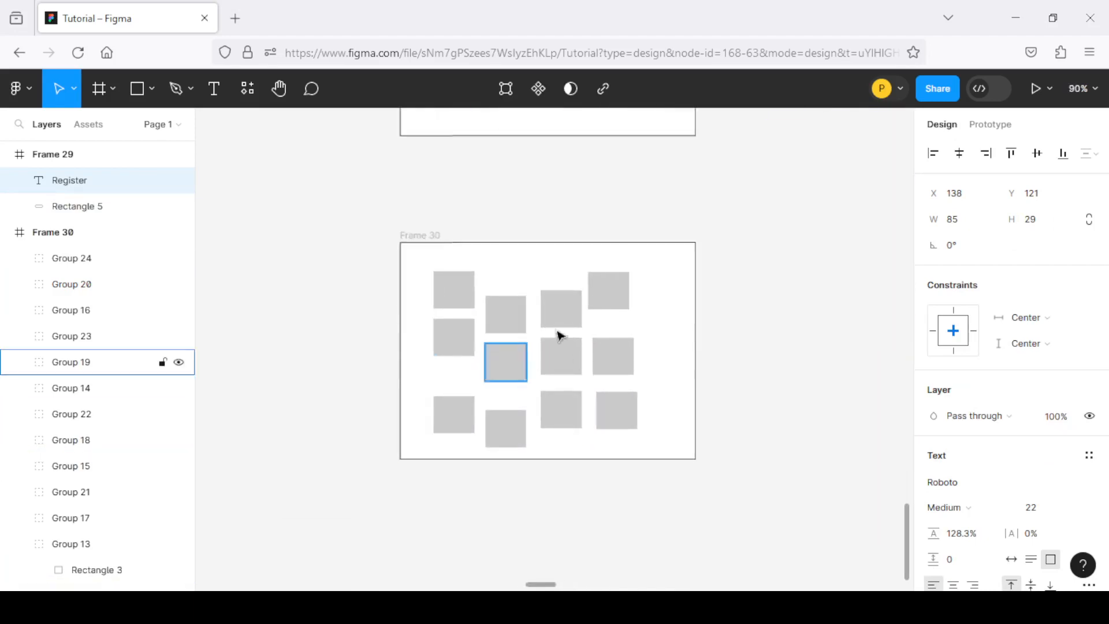
scroll(483, 317, up, 3)
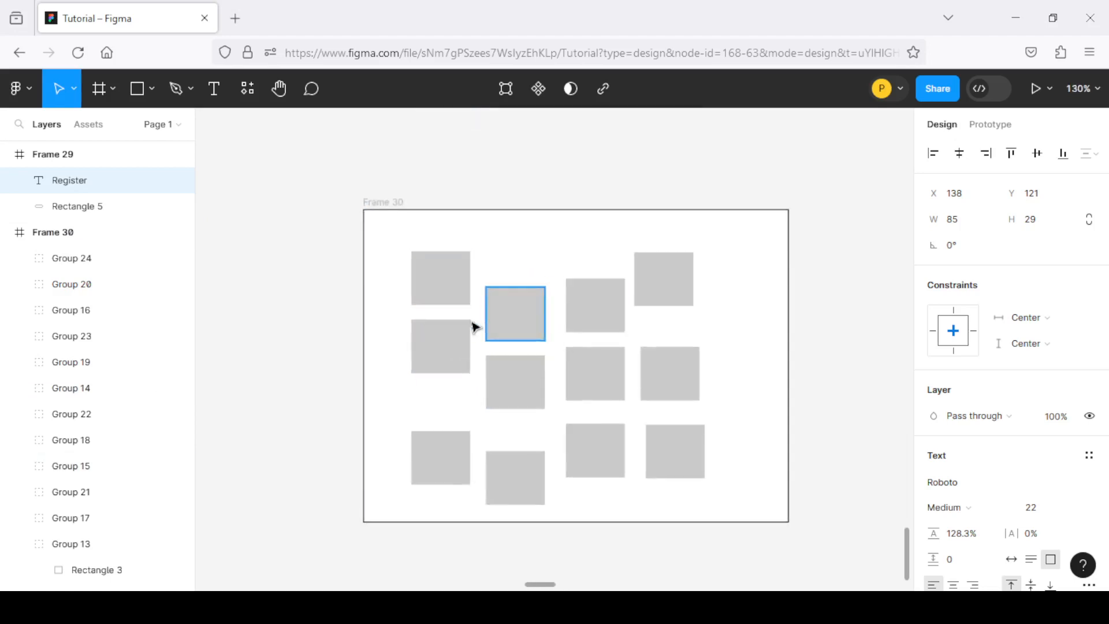
scroll(473, 327, down, 1)
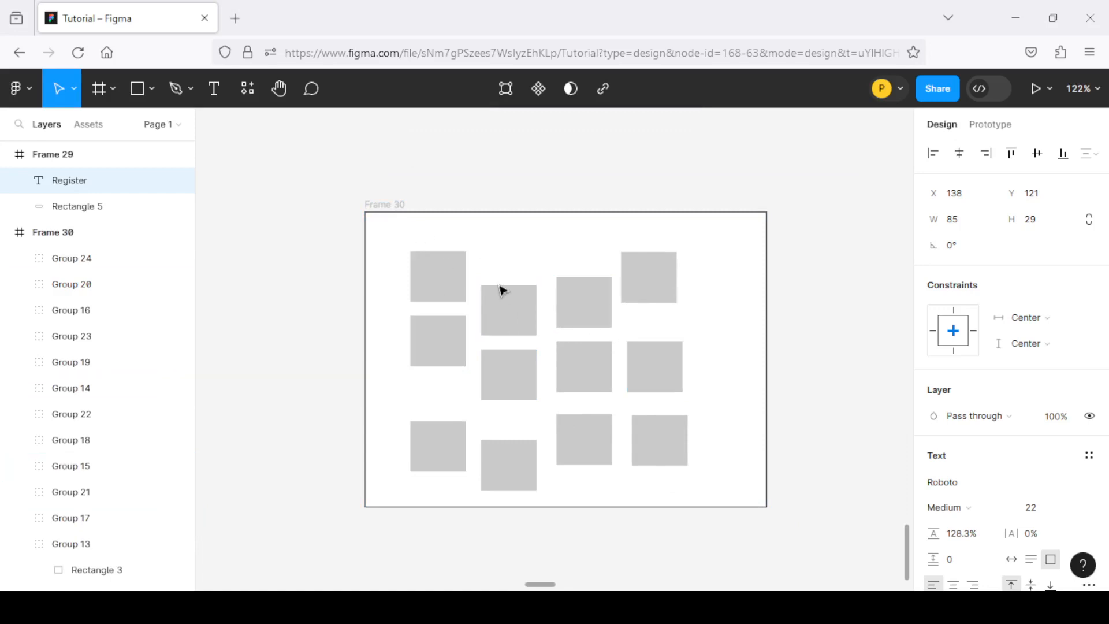
click(461, 288)
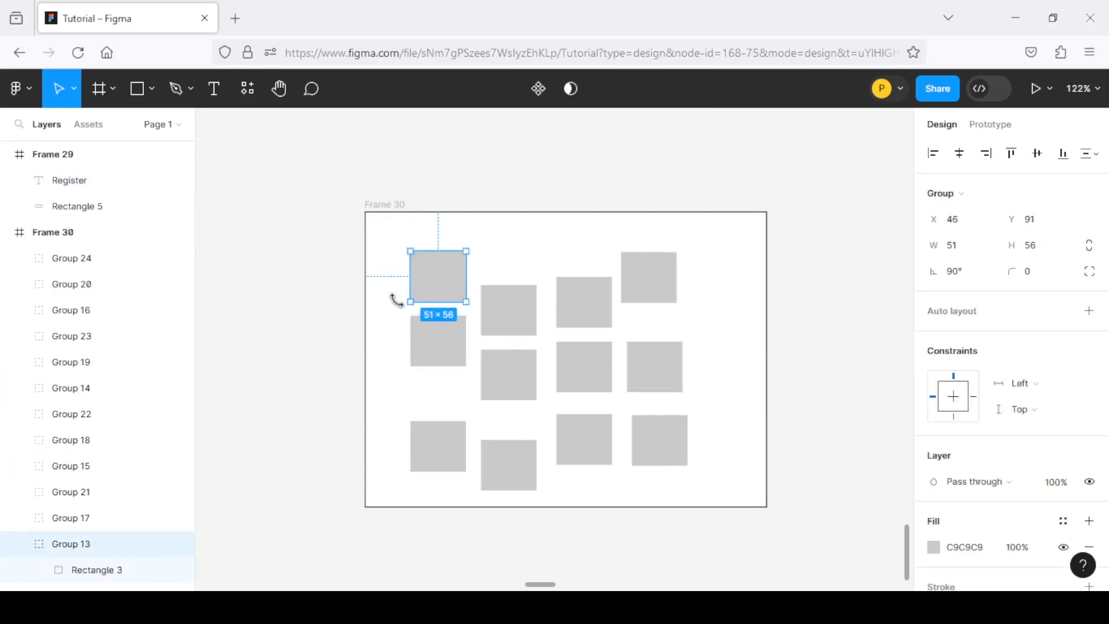
click(398, 251)
drag(396, 245, 714, 488)
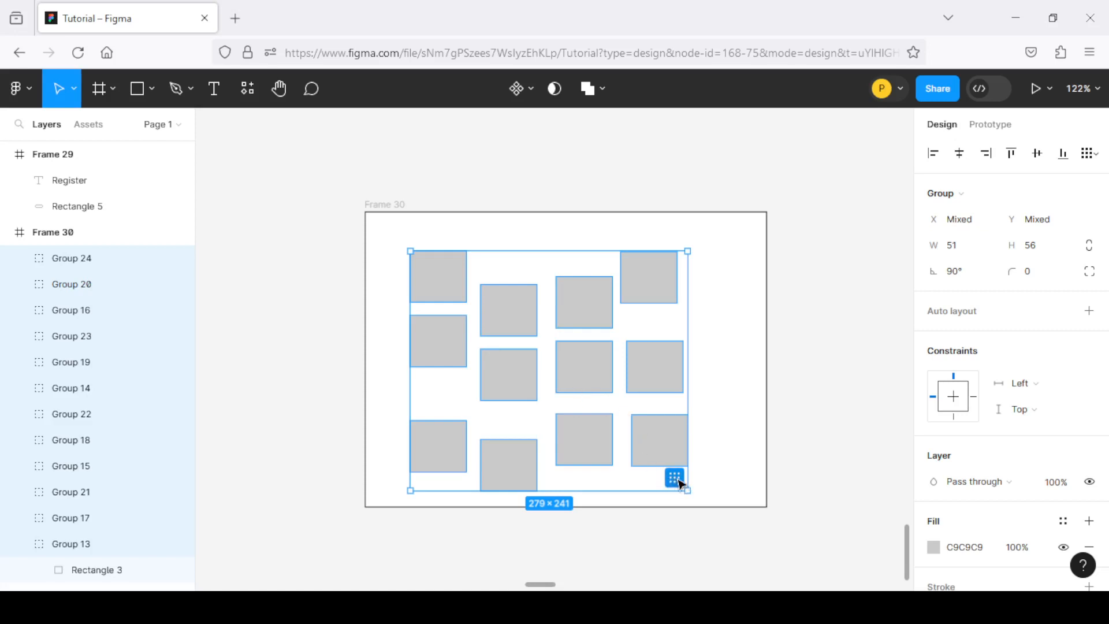
click(1096, 154)
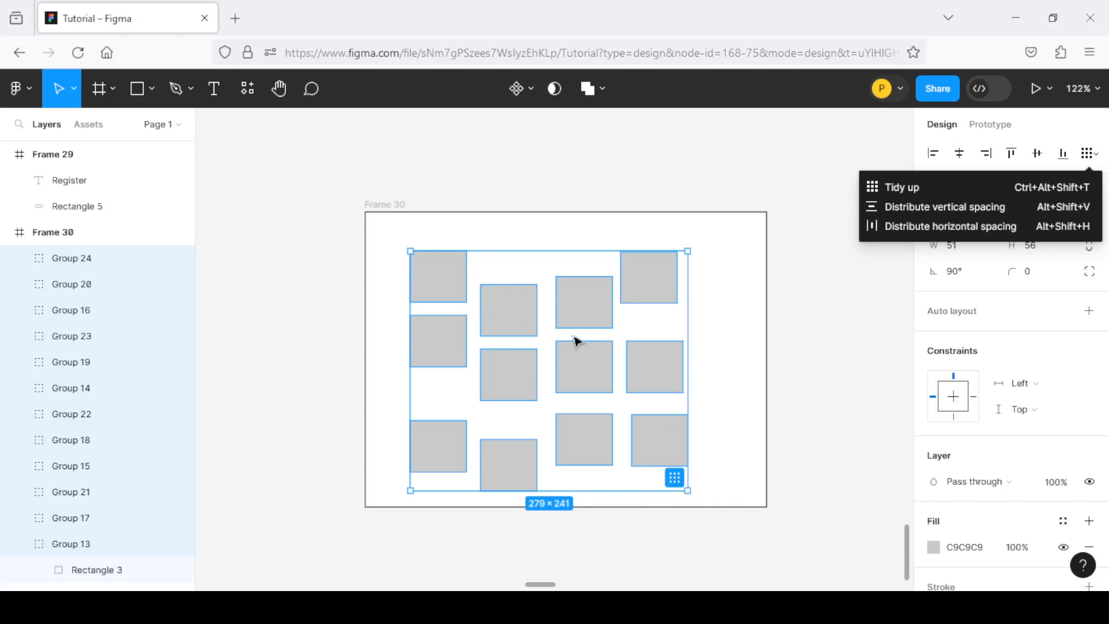
click(675, 480)
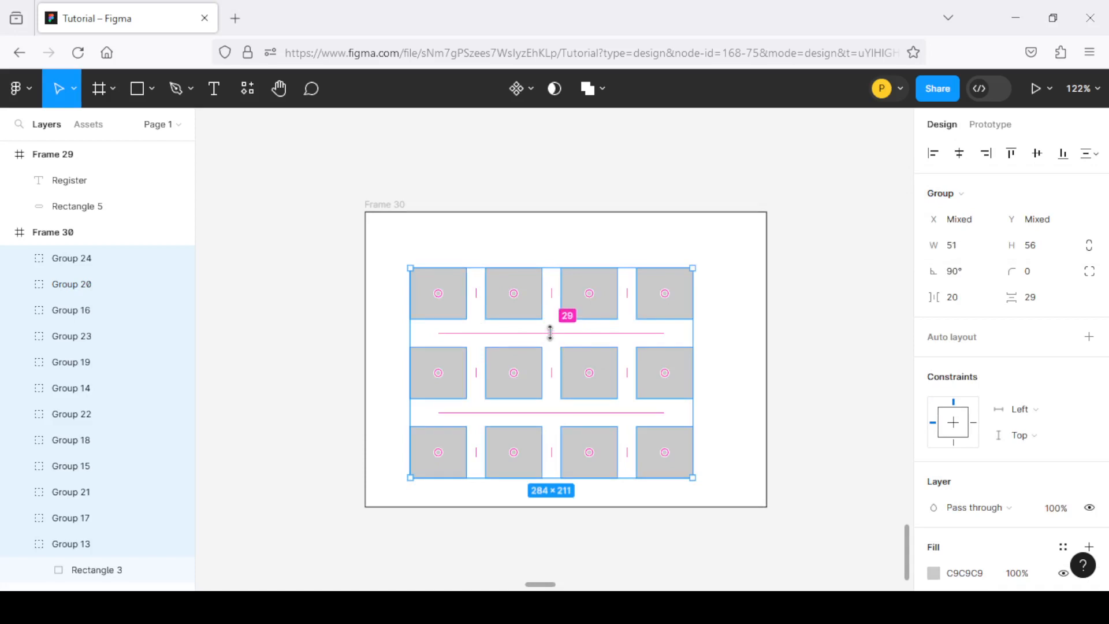
Widen the horizontal spacing between the gray squares of the Frame 30 grid to 23
drag(550, 333, 490, 333)
drag(550, 294, 552, 294)
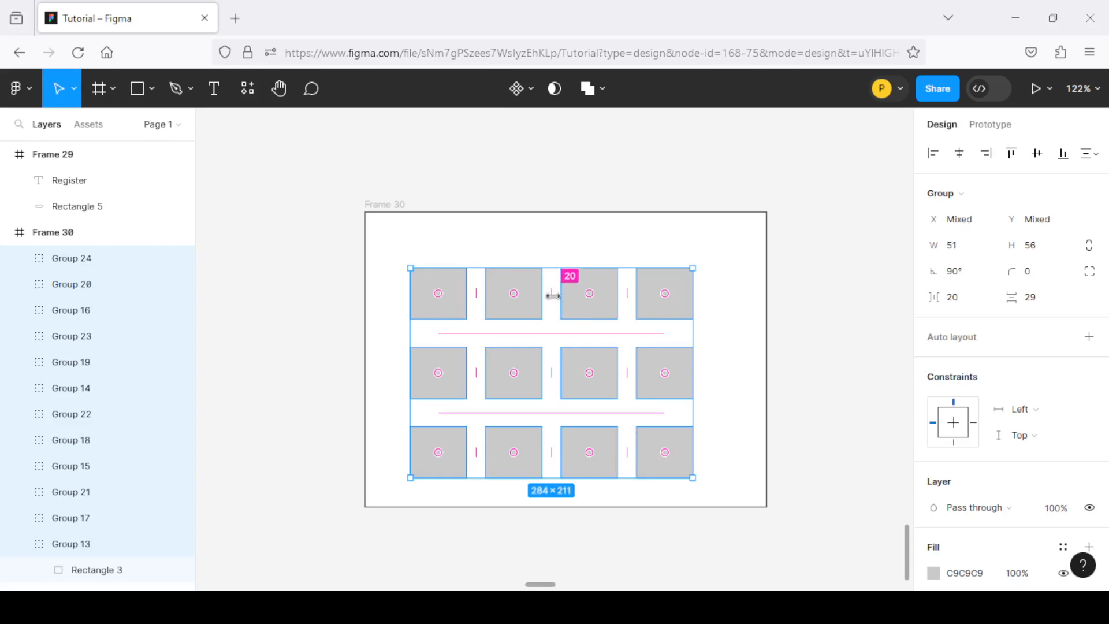
drag(551, 294, 558, 292)
scroll(547, 341, down, 1)
scroll(547, 341, up, 1)
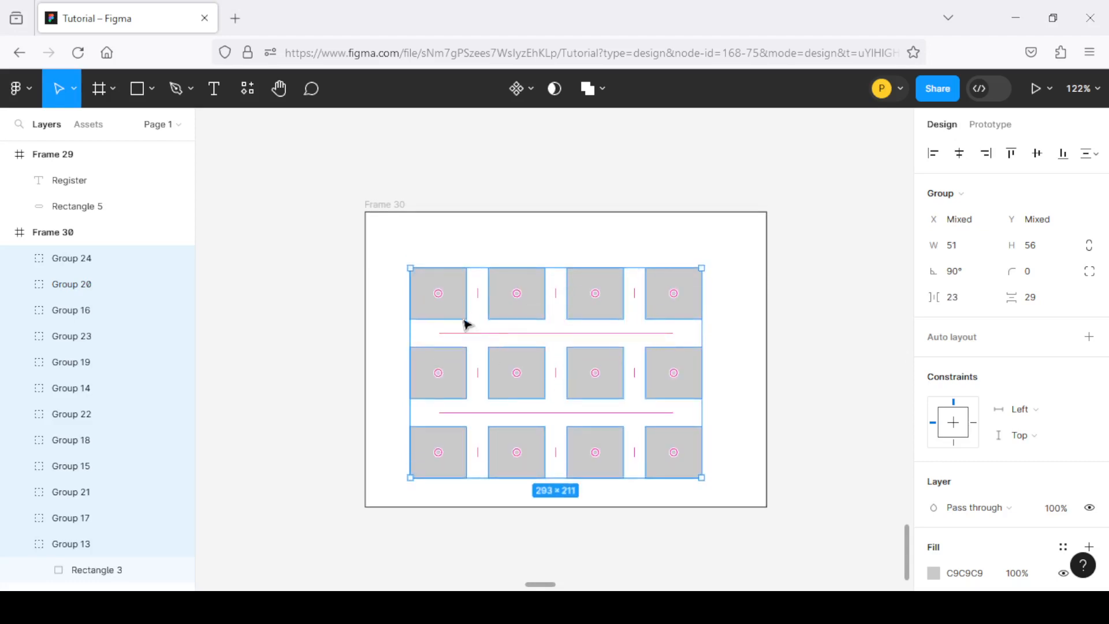
Swap the first gray square in the grid's upper row with the second one
scroll(420, 296, up, 3)
scroll(426, 302, down, 3)
scroll(450, 304, up, 2)
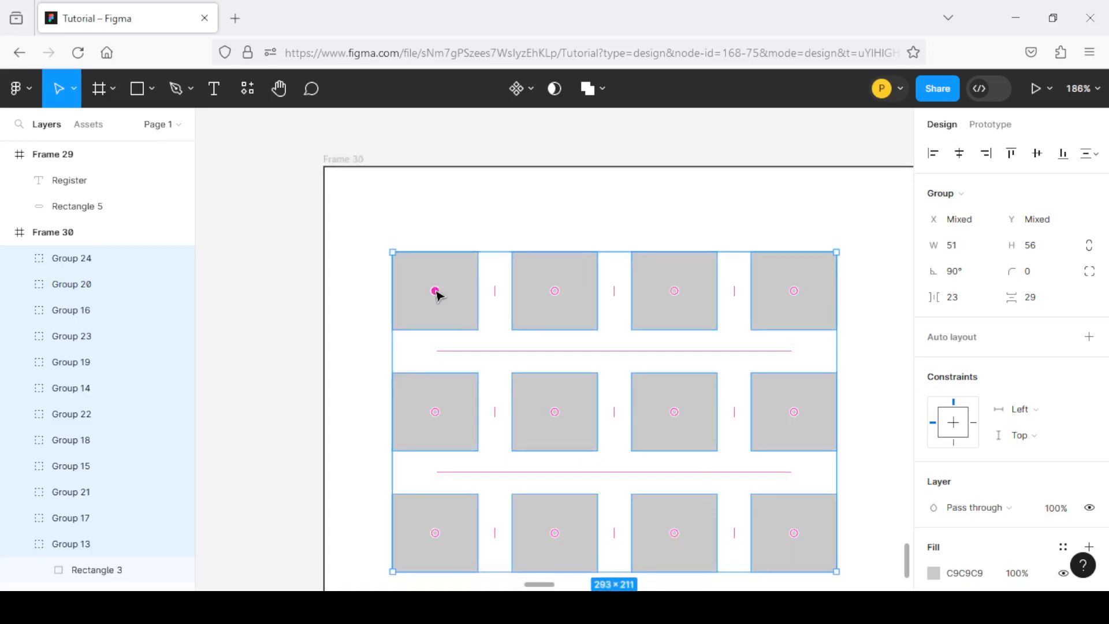
drag(437, 295, 557, 299)
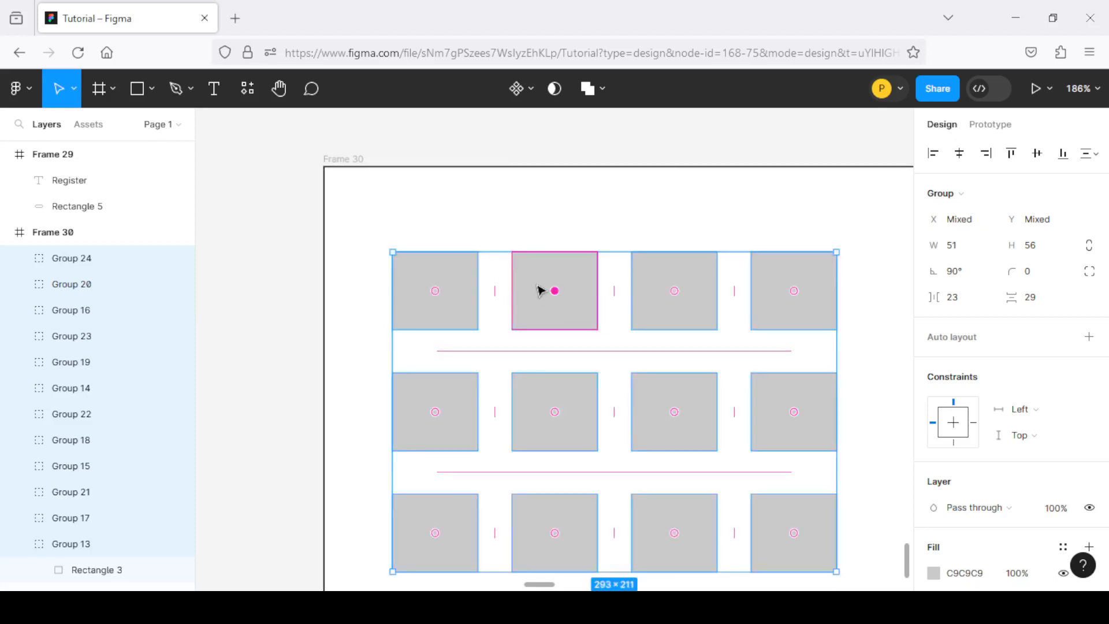
Move the second square of the Frame 30 grid's middle row into the upper row, and swap the middle row's second and third squares
drag(557, 296, 531, 312)
scroll(578, 358, down, 1)
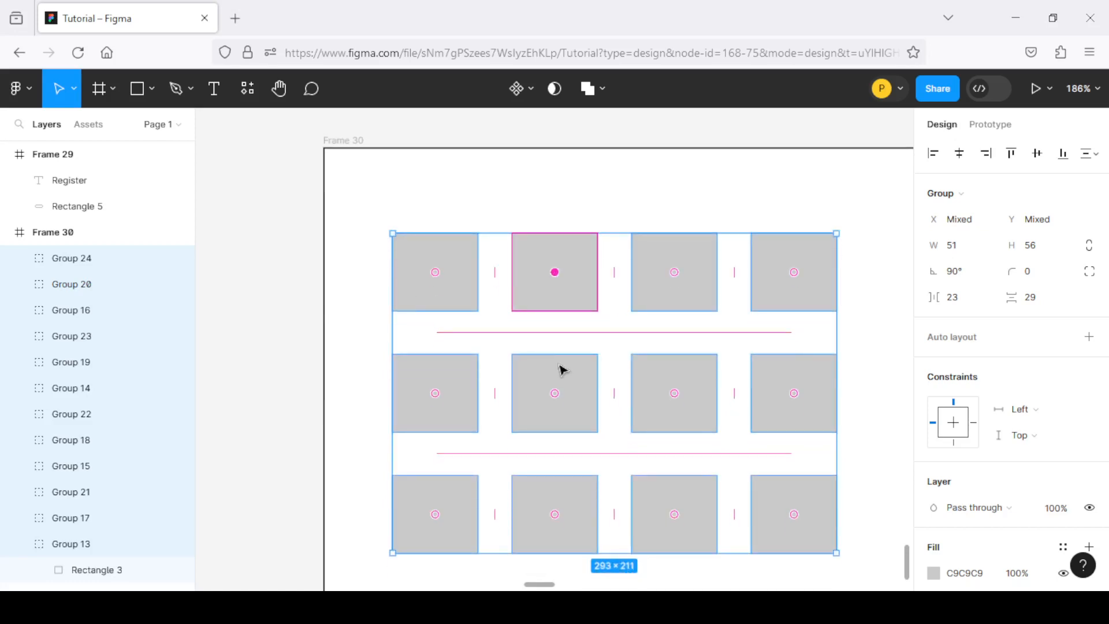
drag(558, 390, 558, 280)
drag(556, 275, 556, 276)
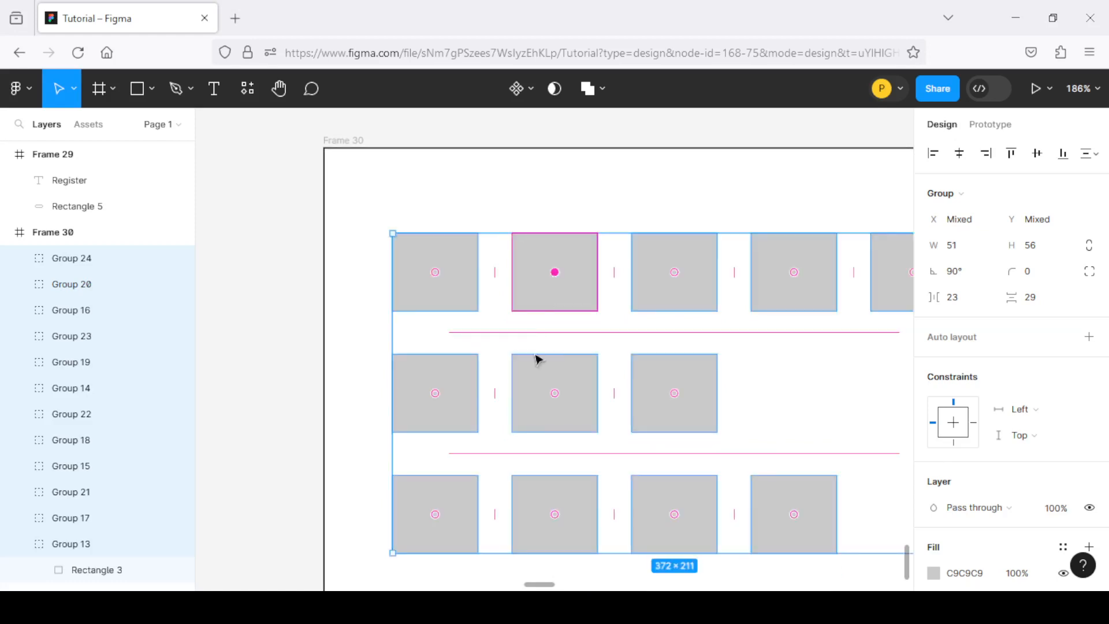
drag(556, 396, 632, 392)
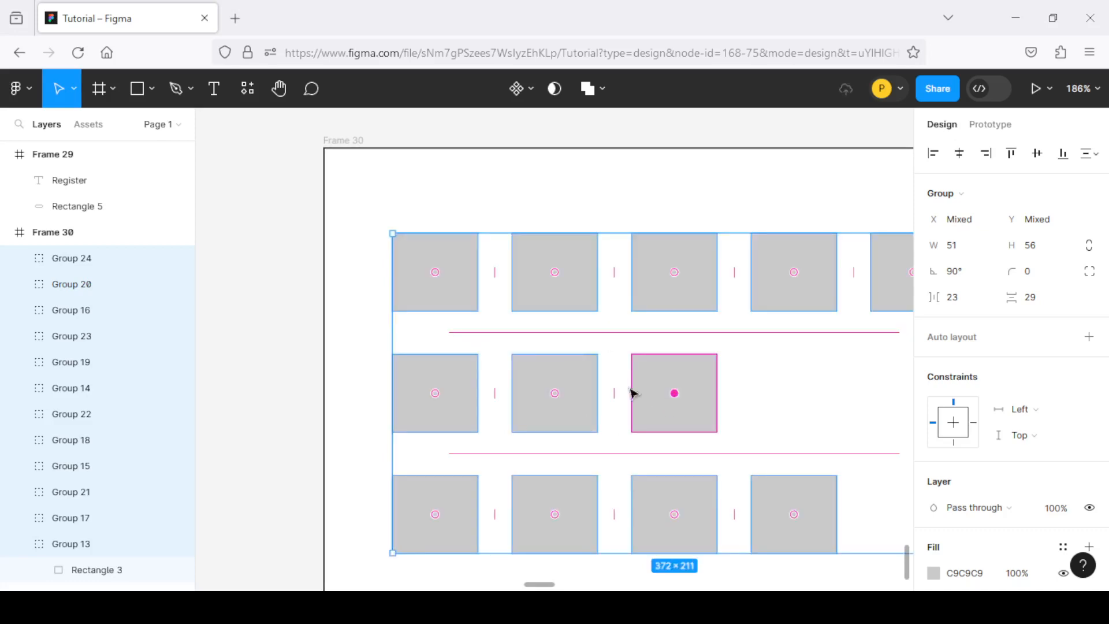
Undo the moves of the gray squares in the Frame 30 grid and clear the selection
scroll(485, 317, down, 3)
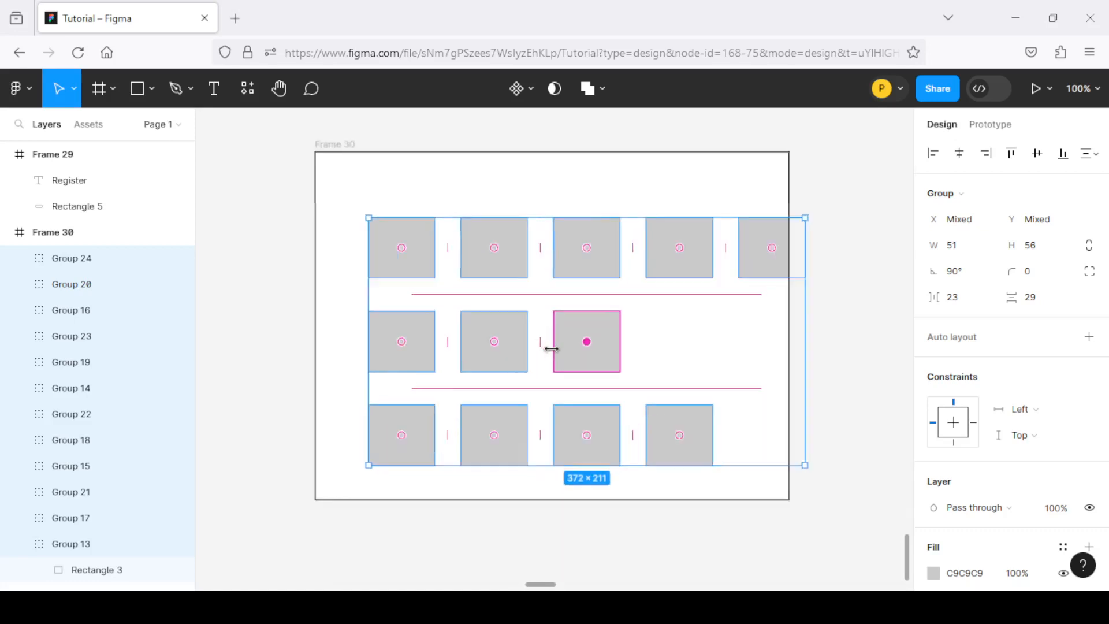
scroll(623, 326, up, 3)
scroll(658, 352, down, 3)
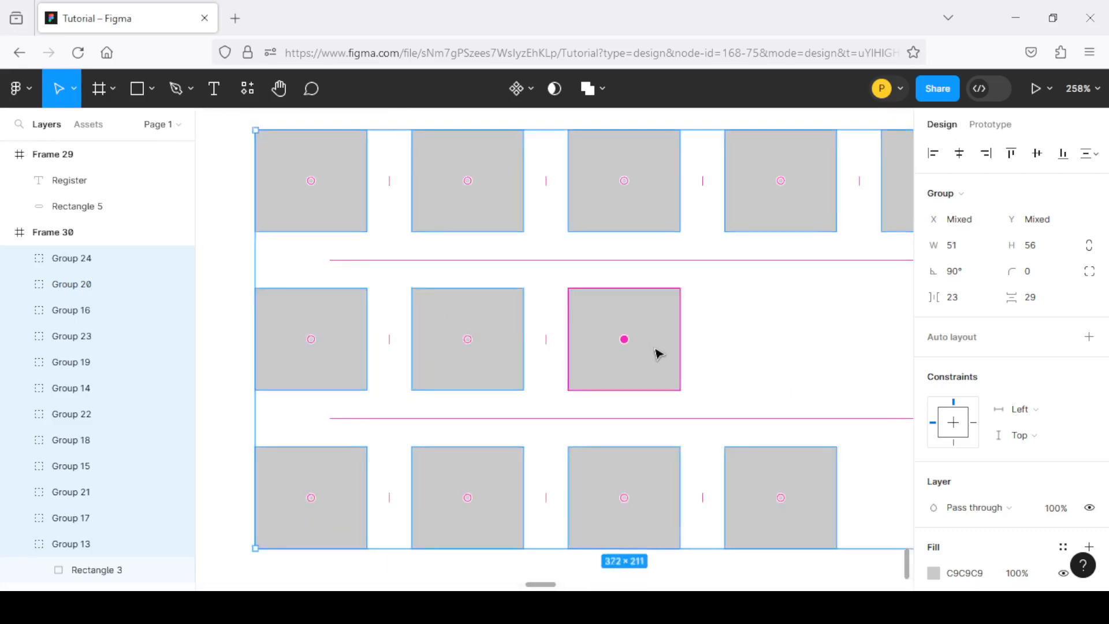
scroll(601, 312, down, 3)
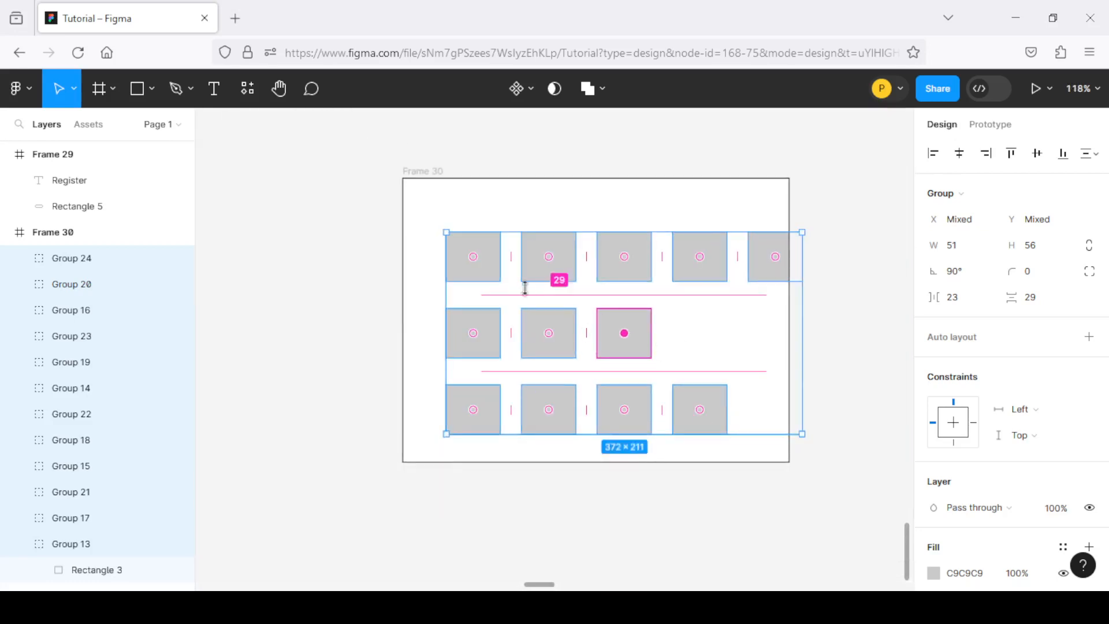
scroll(509, 286, down, 3)
scroll(650, 195, up, 3)
scroll(625, 312, up, 1)
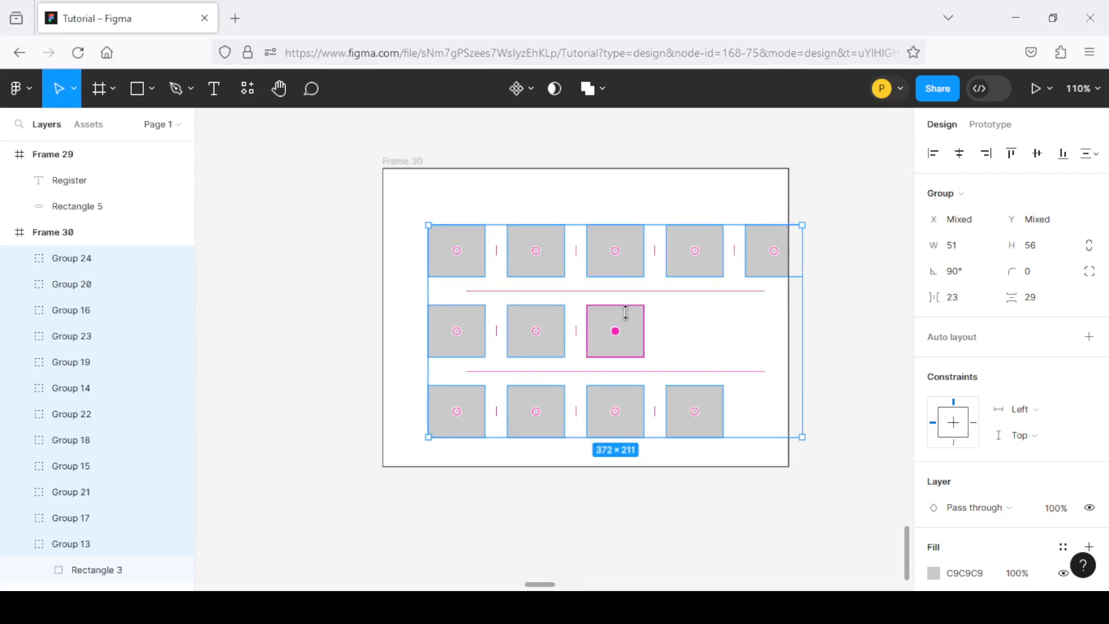
scroll(625, 312, down, 2)
key(ctrl+z)
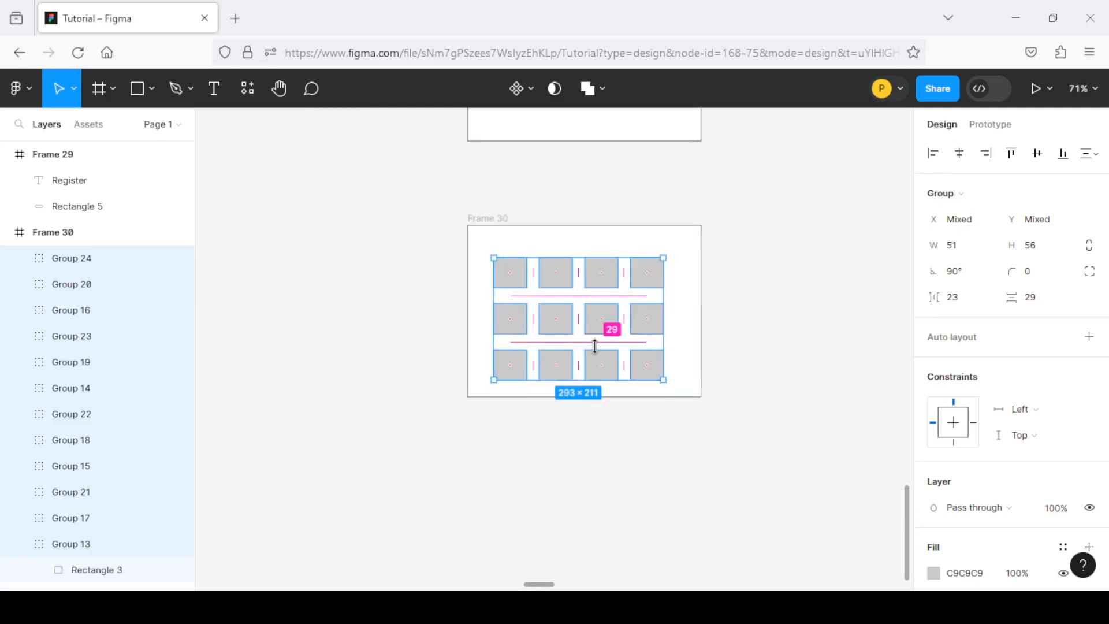
click(862, 355)
Review the frames on the page from Frame 30 up to Frame 2 with its green square
scroll(545, 247, down, 4)
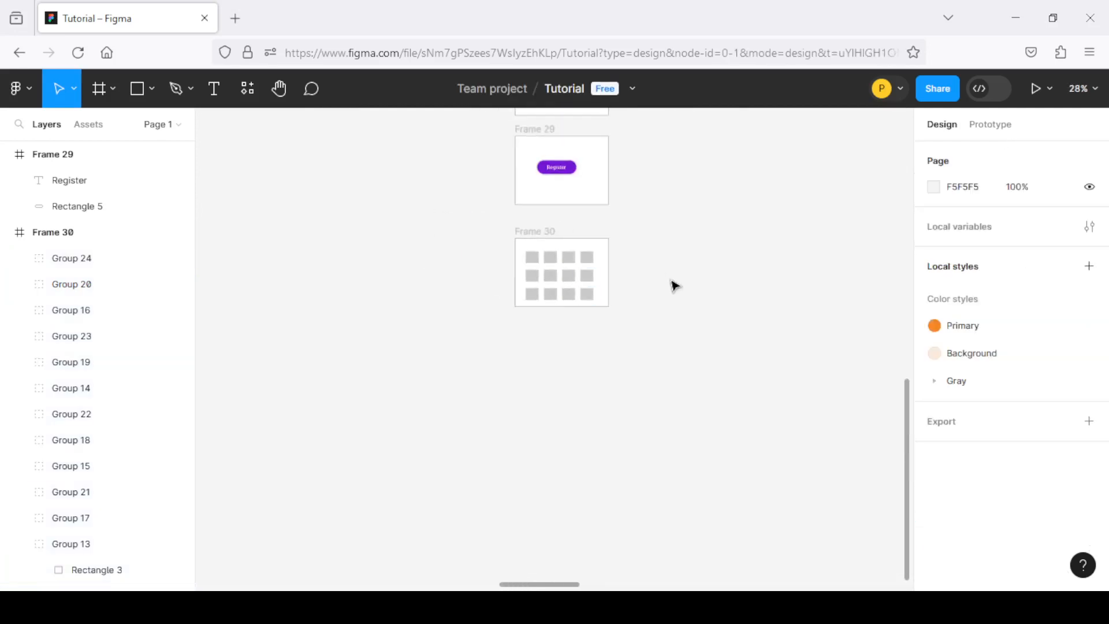
scroll(670, 284, up, 3)
scroll(728, 339, down, 2)
scroll(576, 259, up, 2)
scroll(576, 258, up, 5)
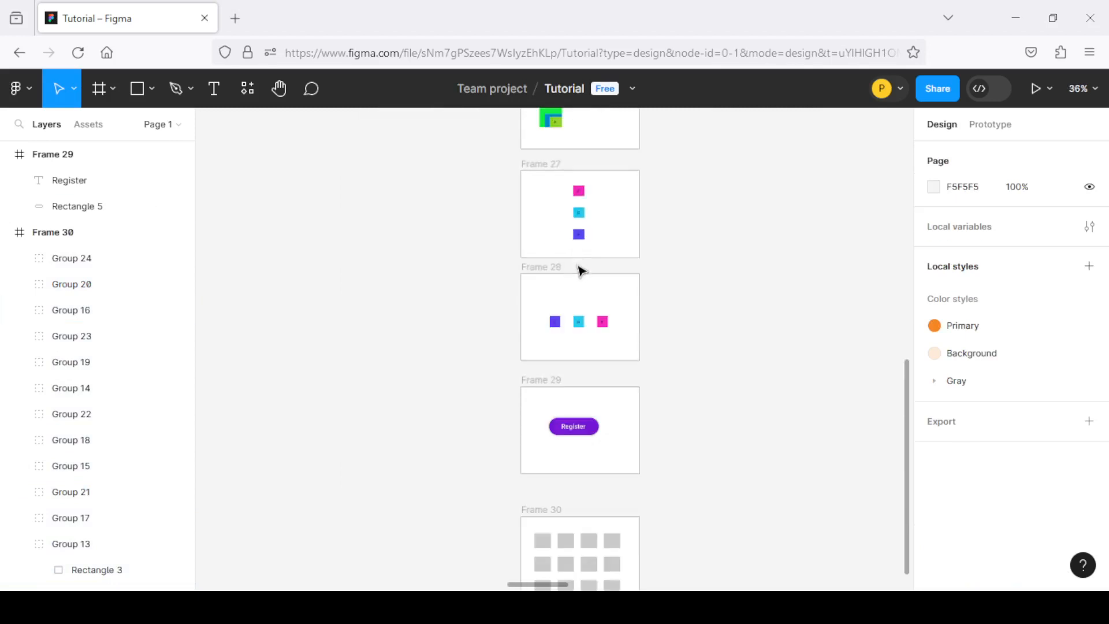
scroll(578, 272, up, 2)
scroll(580, 272, up, 3)
scroll(582, 275, down, 6)
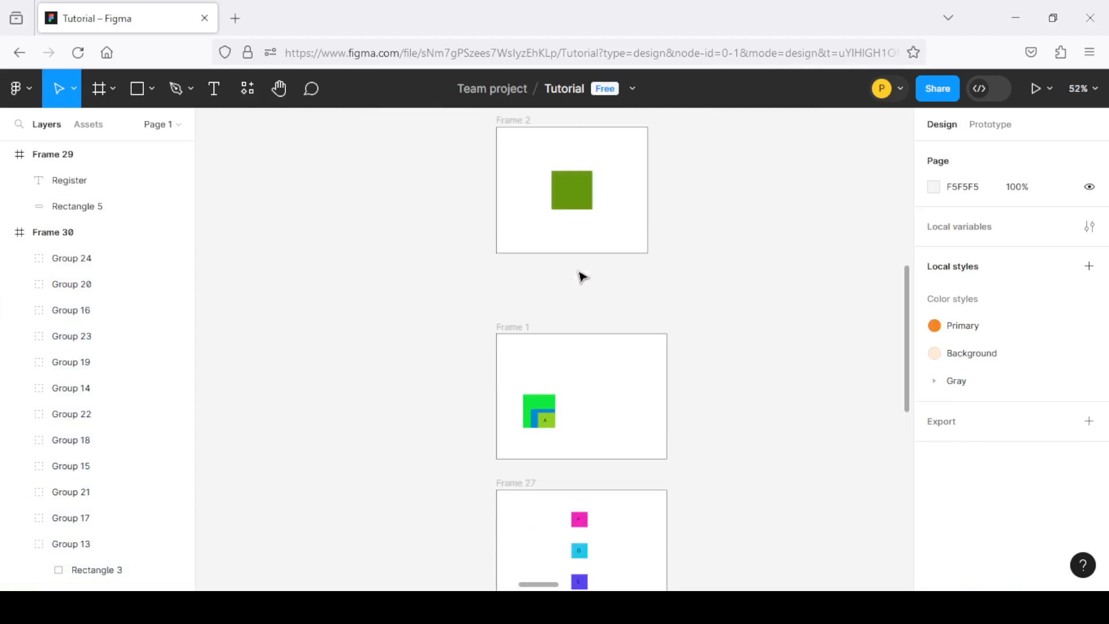
scroll(623, 226, up, 2)
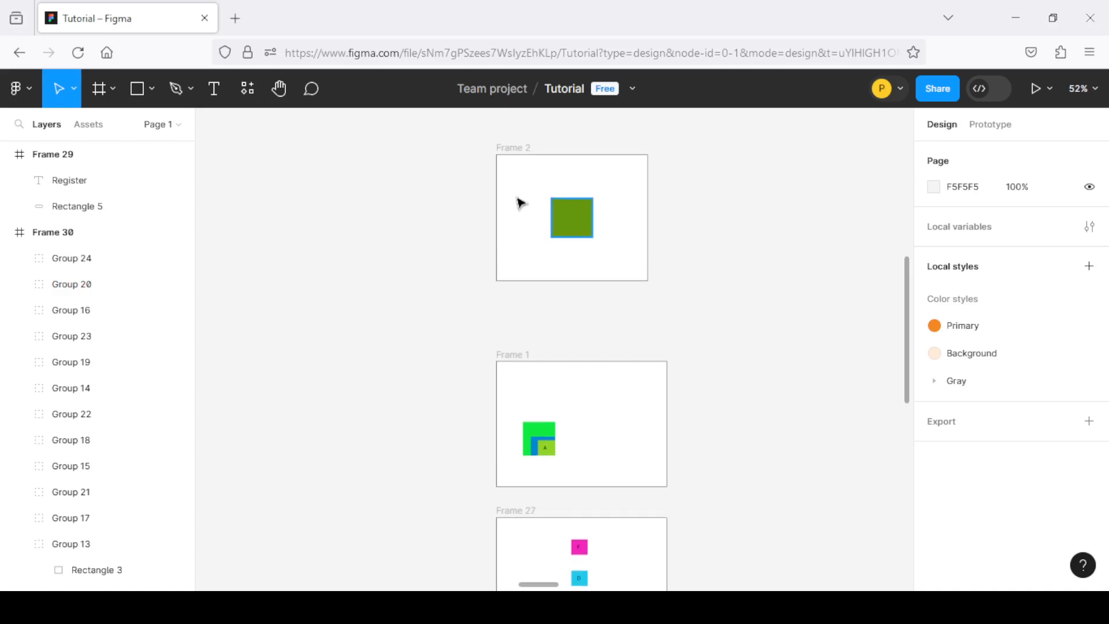
scroll(522, 136, up, 5)
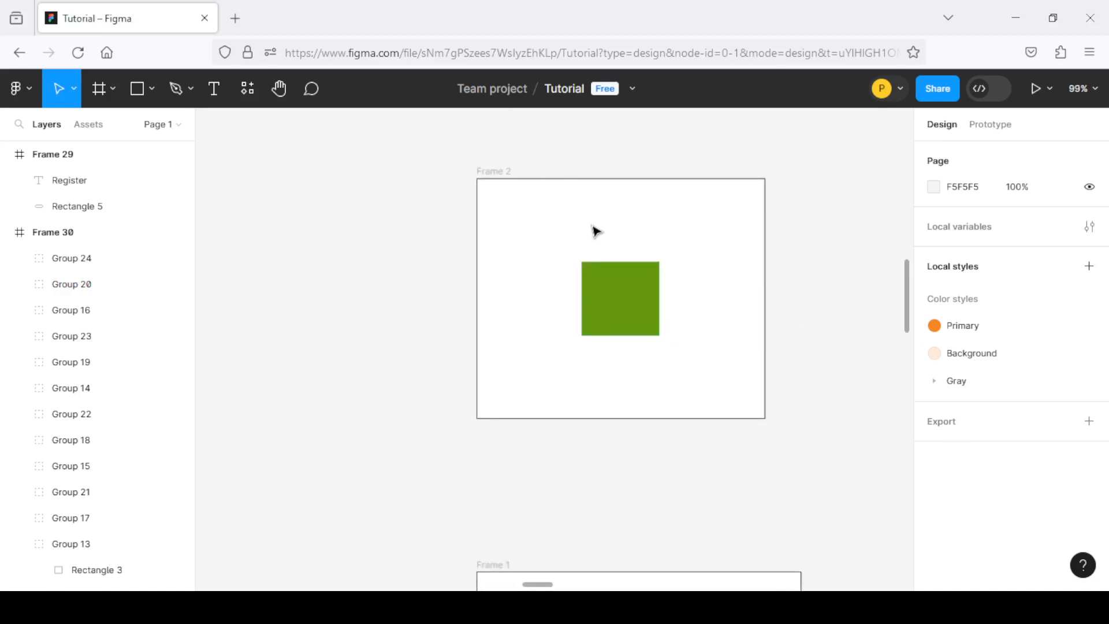
scroll(775, 238, down, 1)
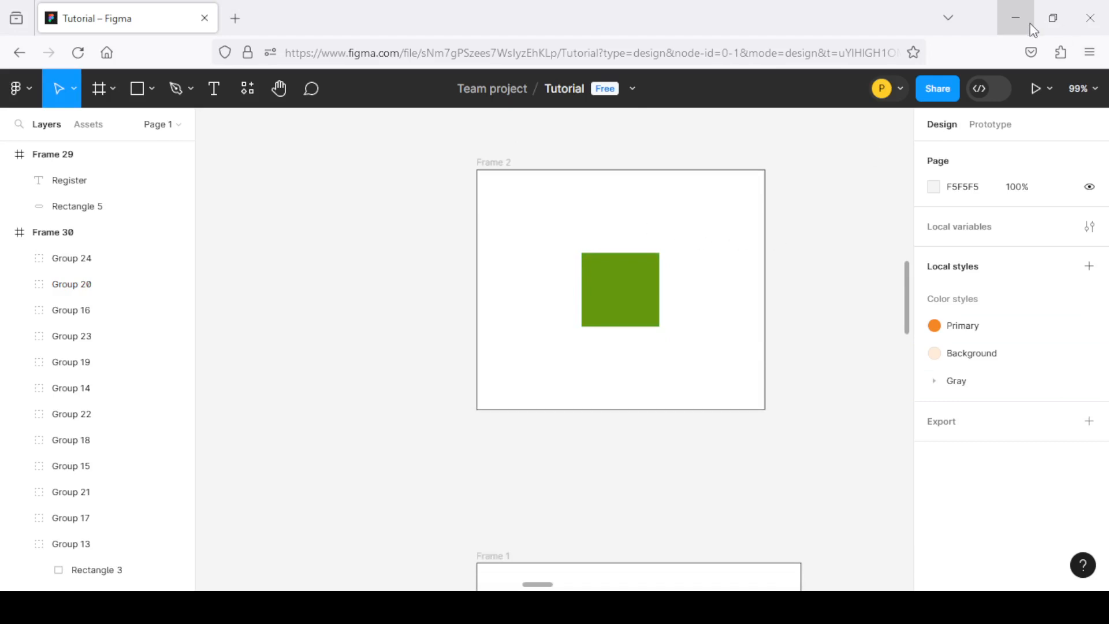